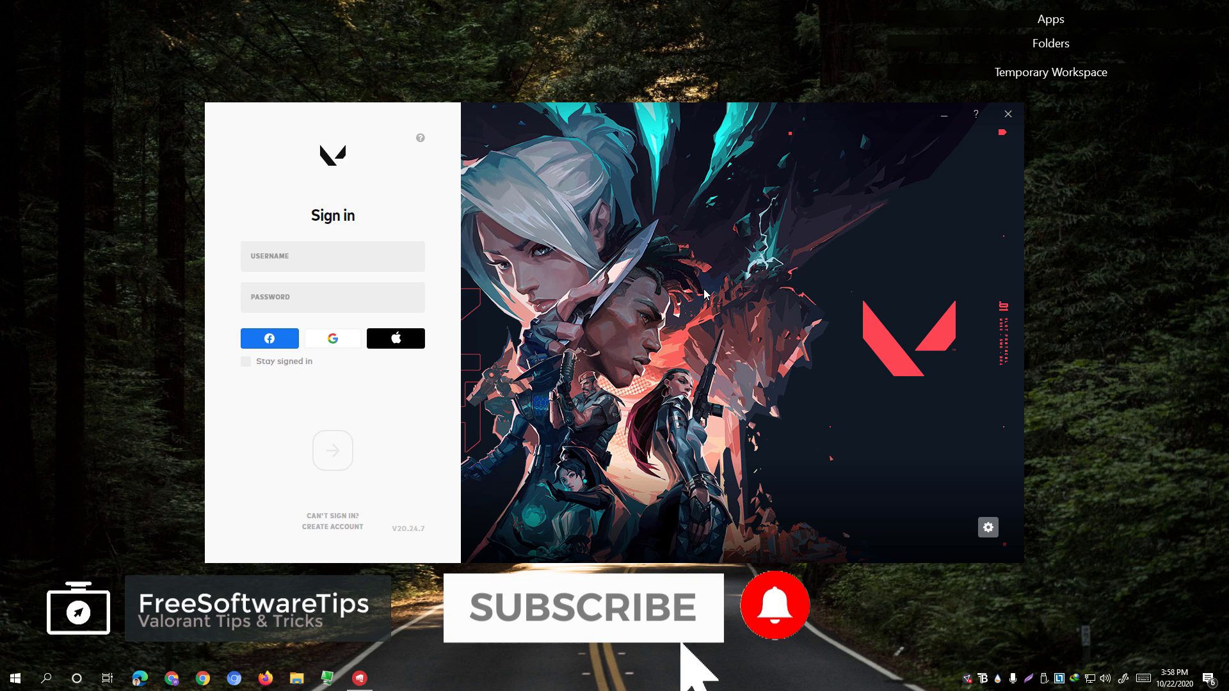
Find Windows Firewall via Start, open its allowed apps list, unlock editing, and begin adding another app
left_click(14, 678)
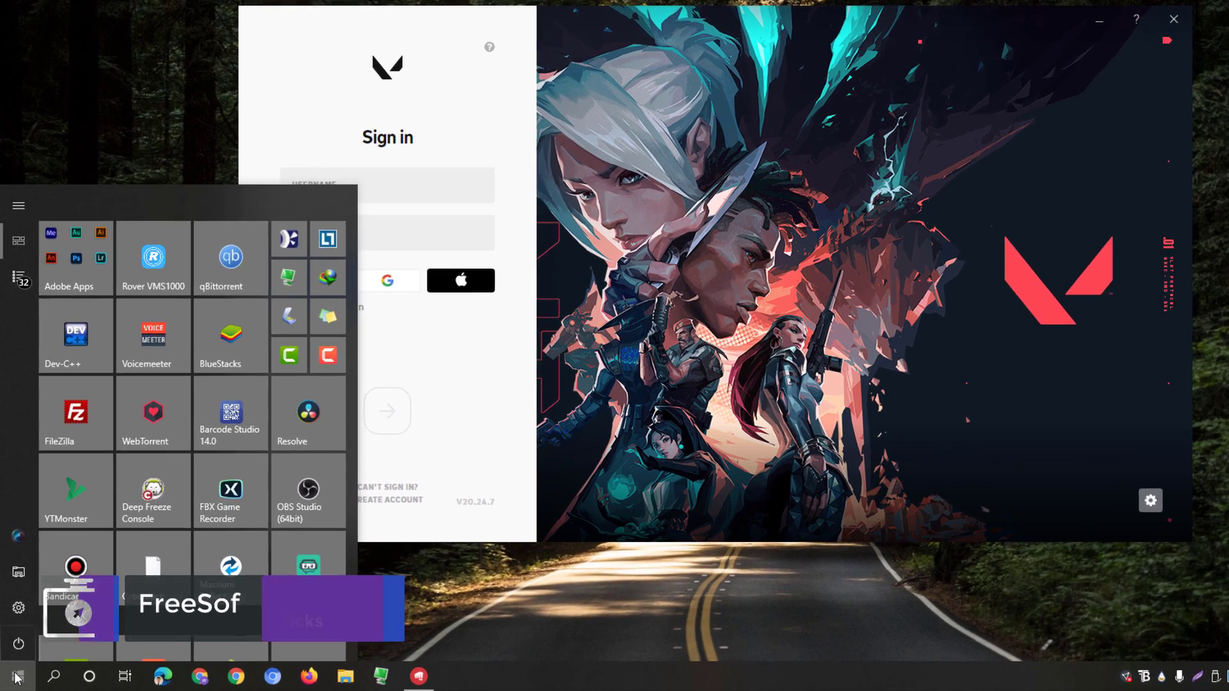
type("windows fi")
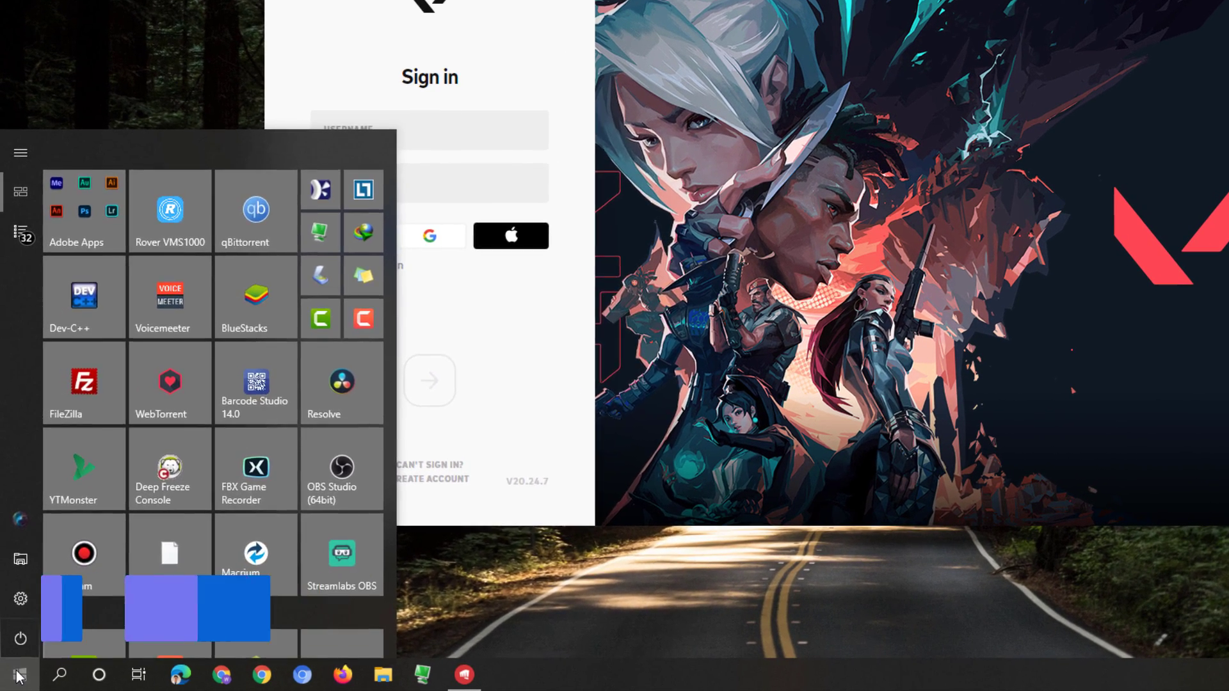
type("rewall")
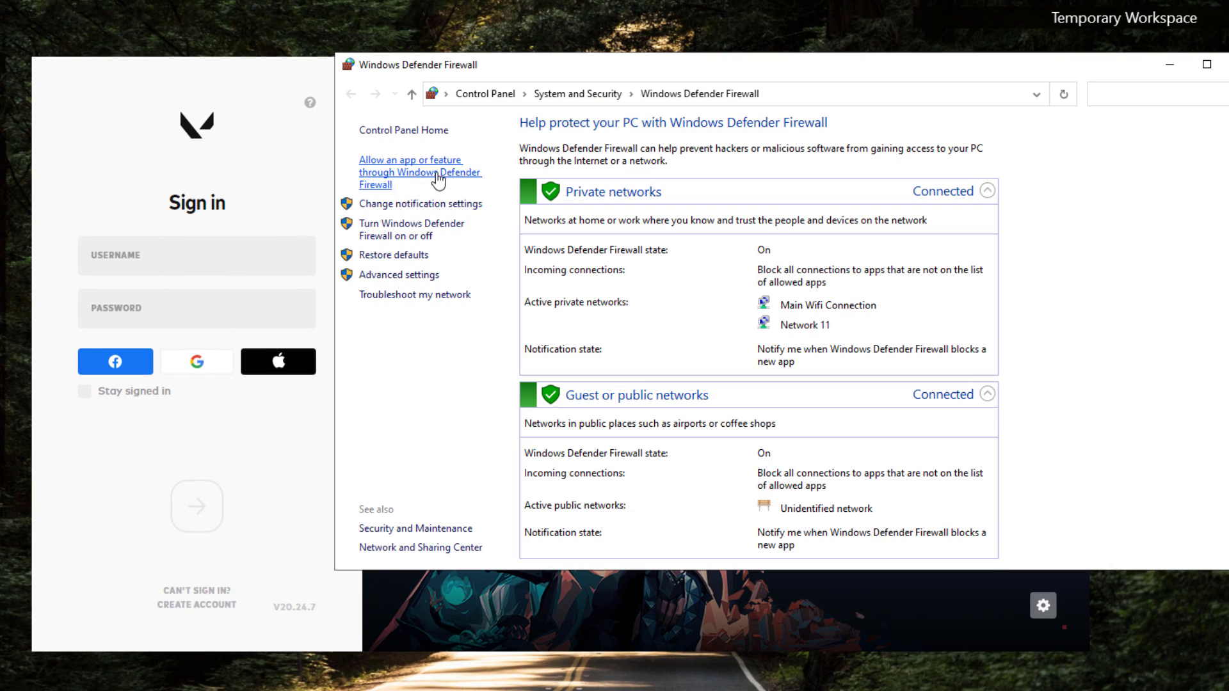
left_click(419, 173)
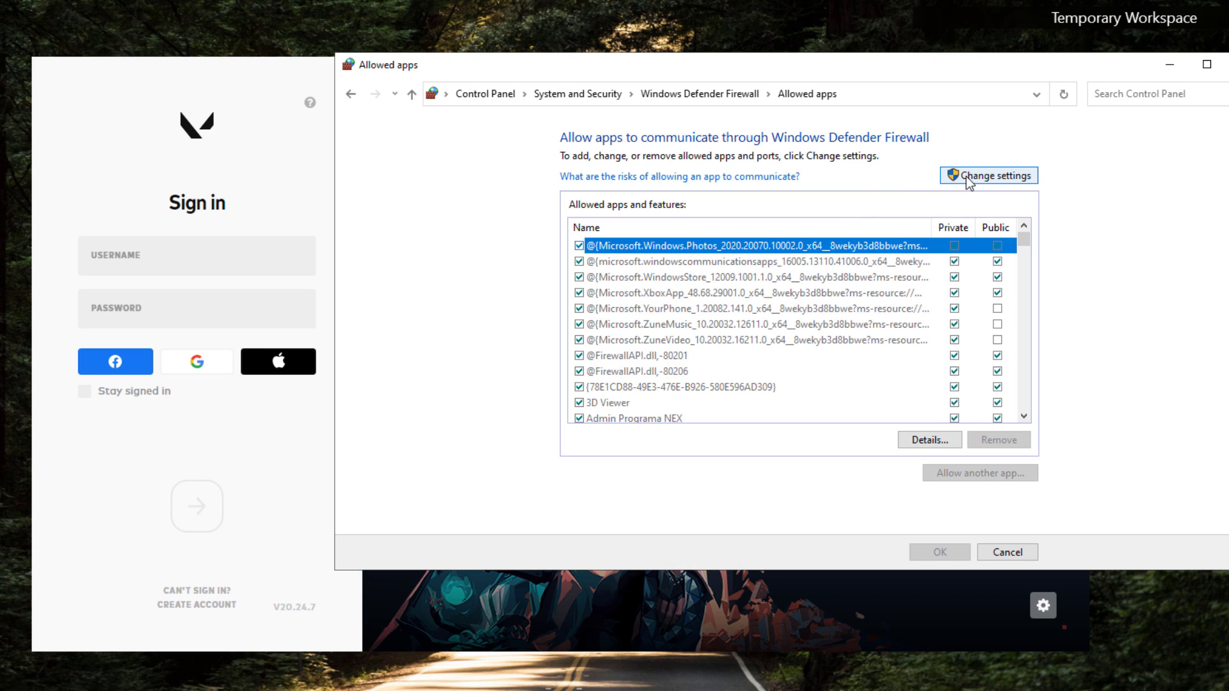
left_click(966, 175)
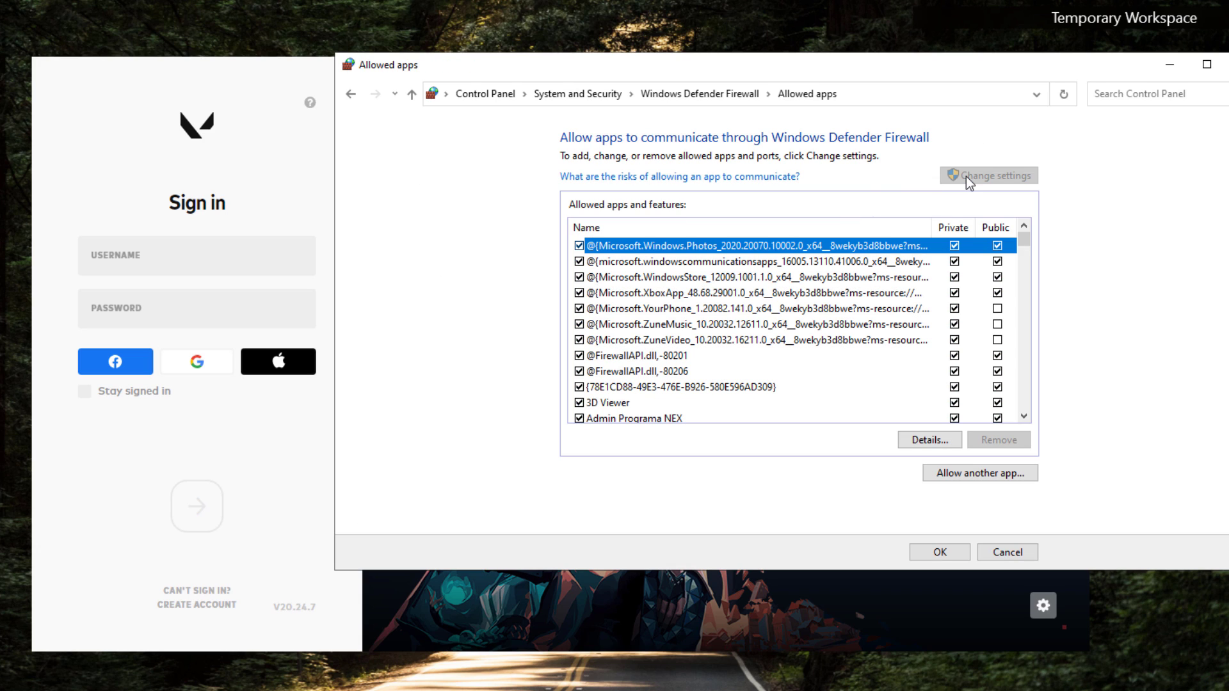
left_click(947, 475)
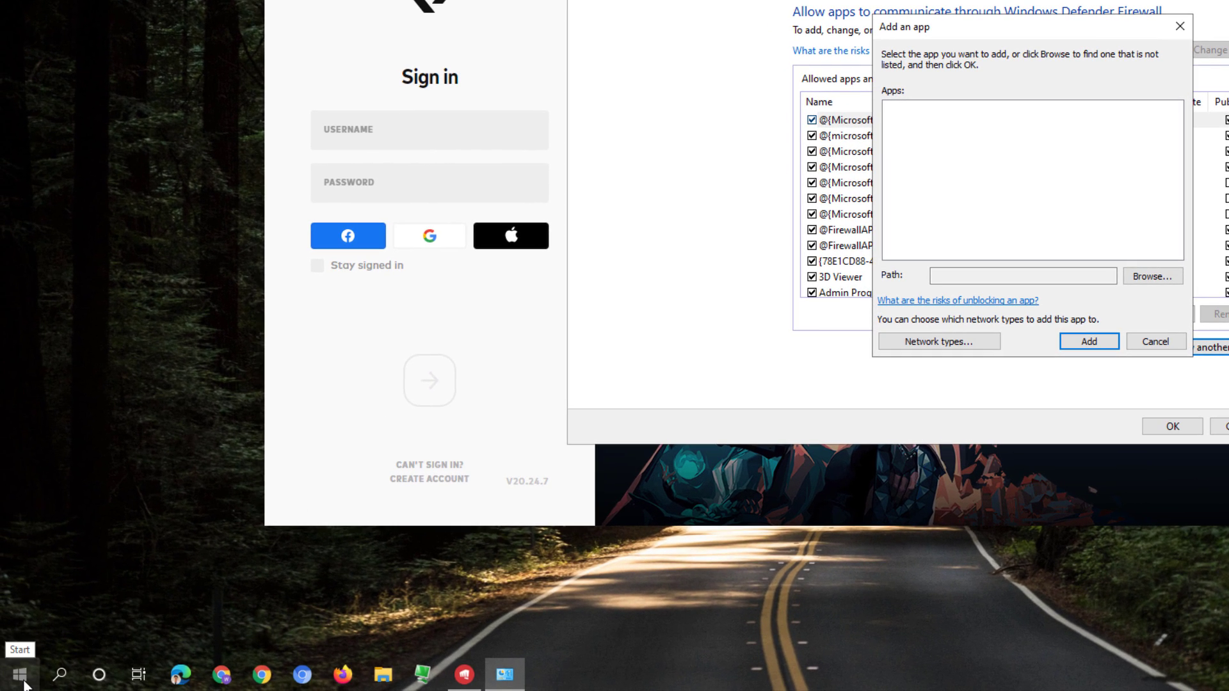
Trace the VALORANT Start shortcut to F:\Games\Riot Games\Riot Client, then close Explorer
left_click(22, 675)
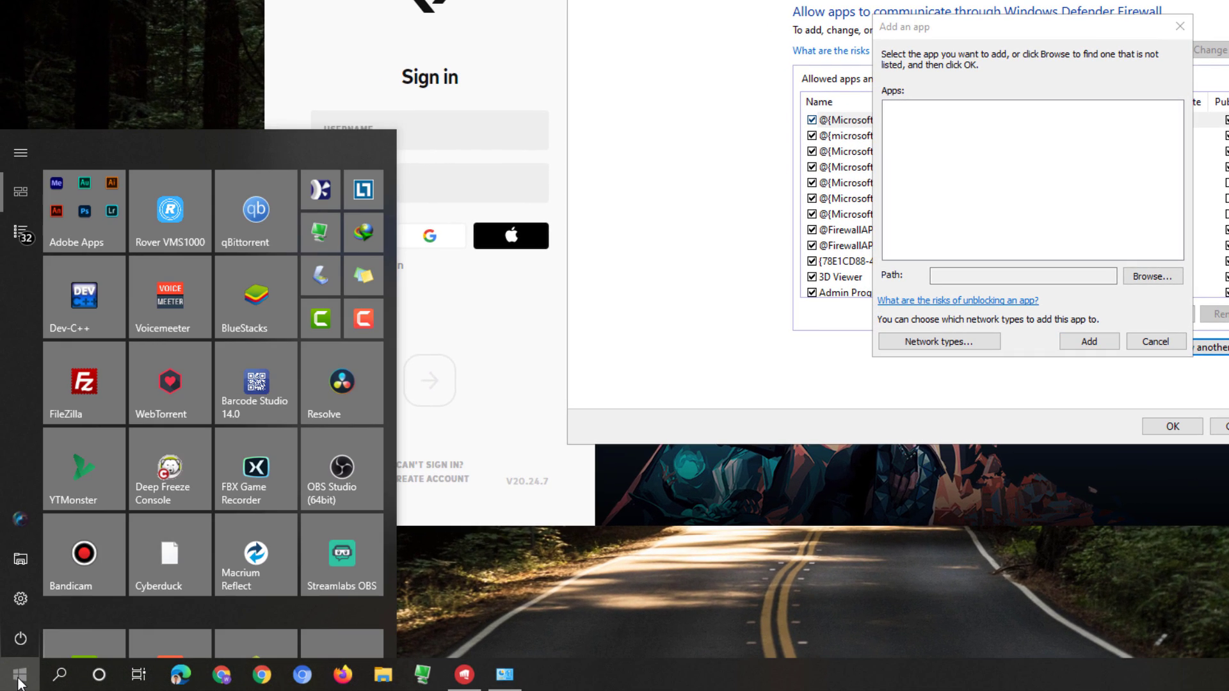
type("valorant")
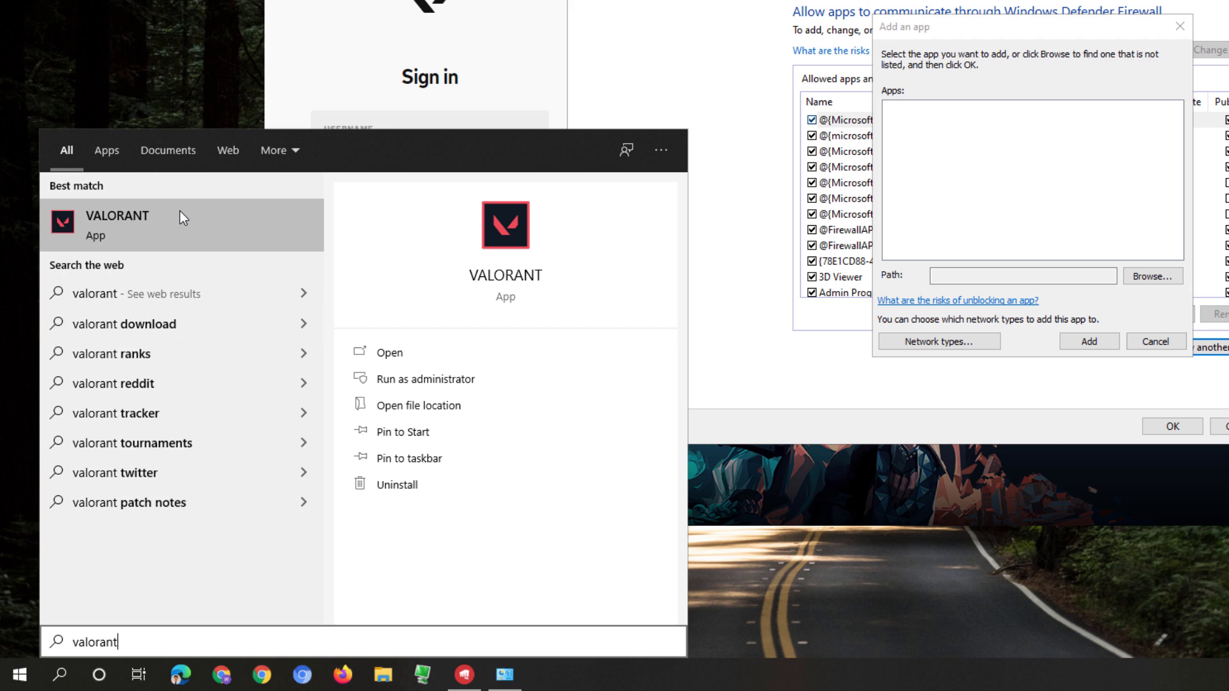
right_click(179, 211)
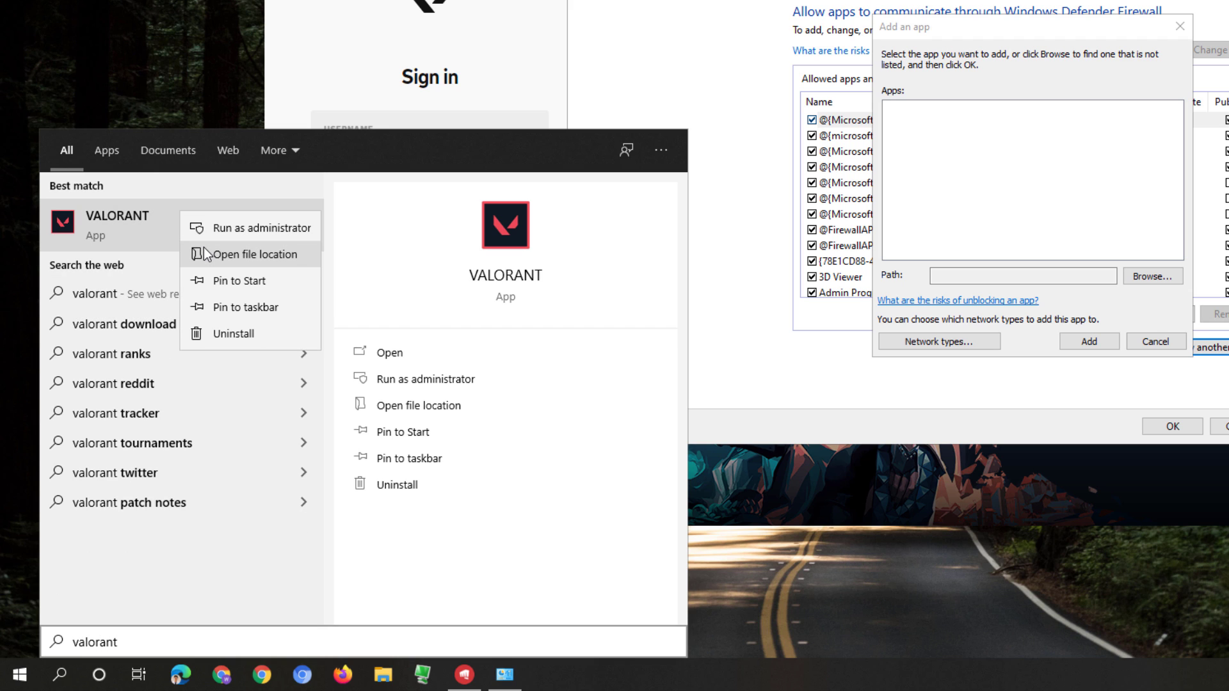
left_click(209, 254)
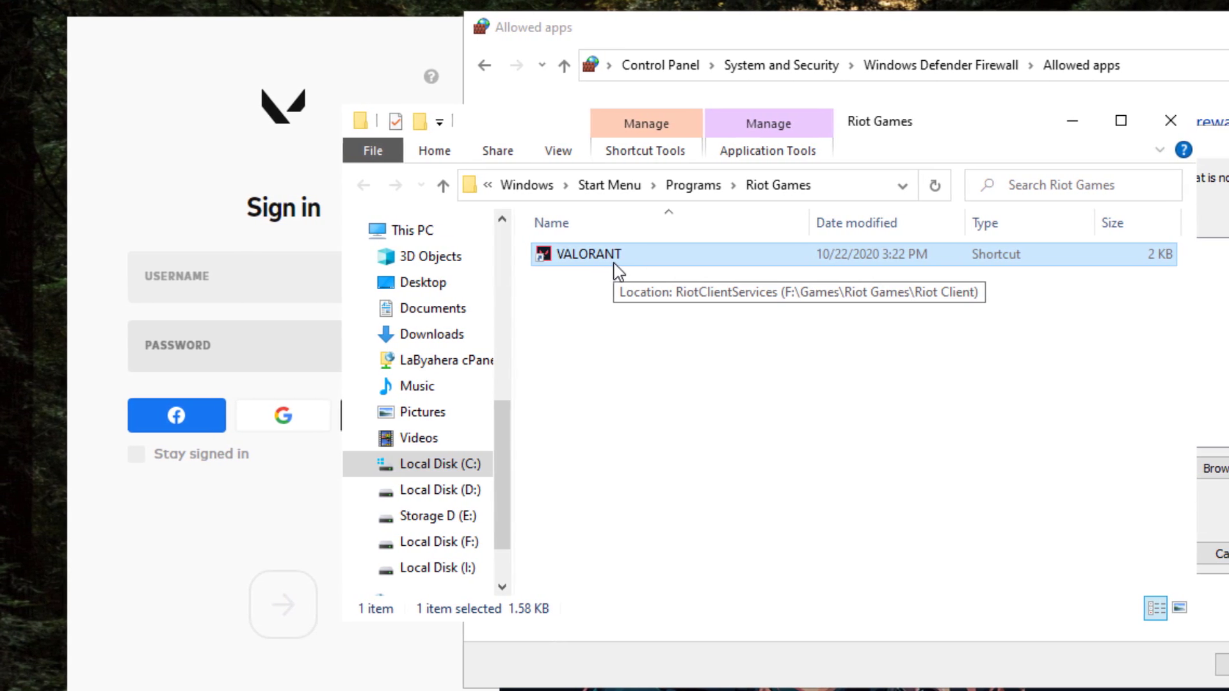
right_click(613, 264)
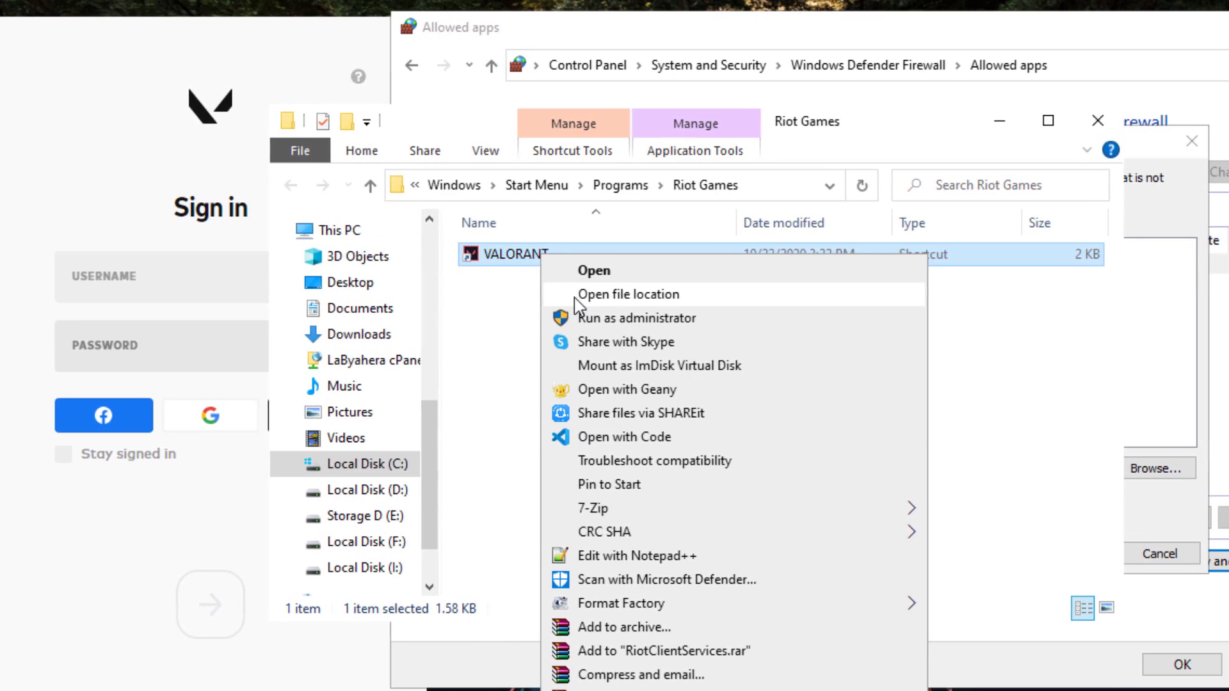
left_click(574, 296)
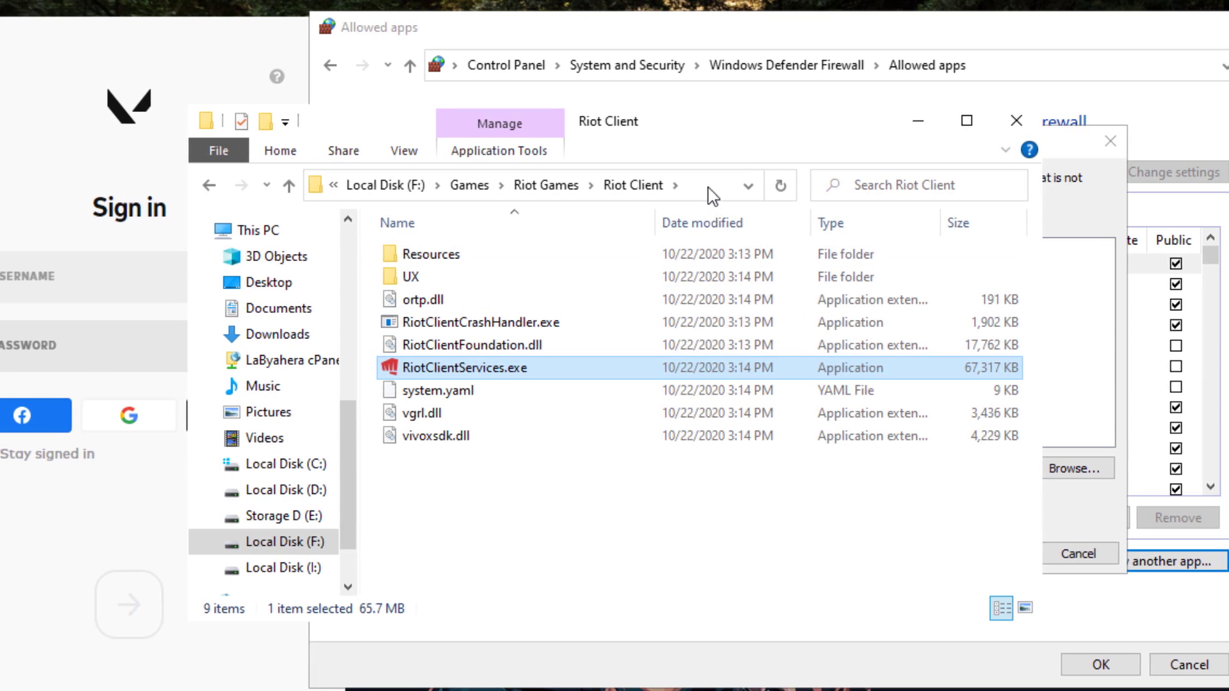
left_click(710, 192)
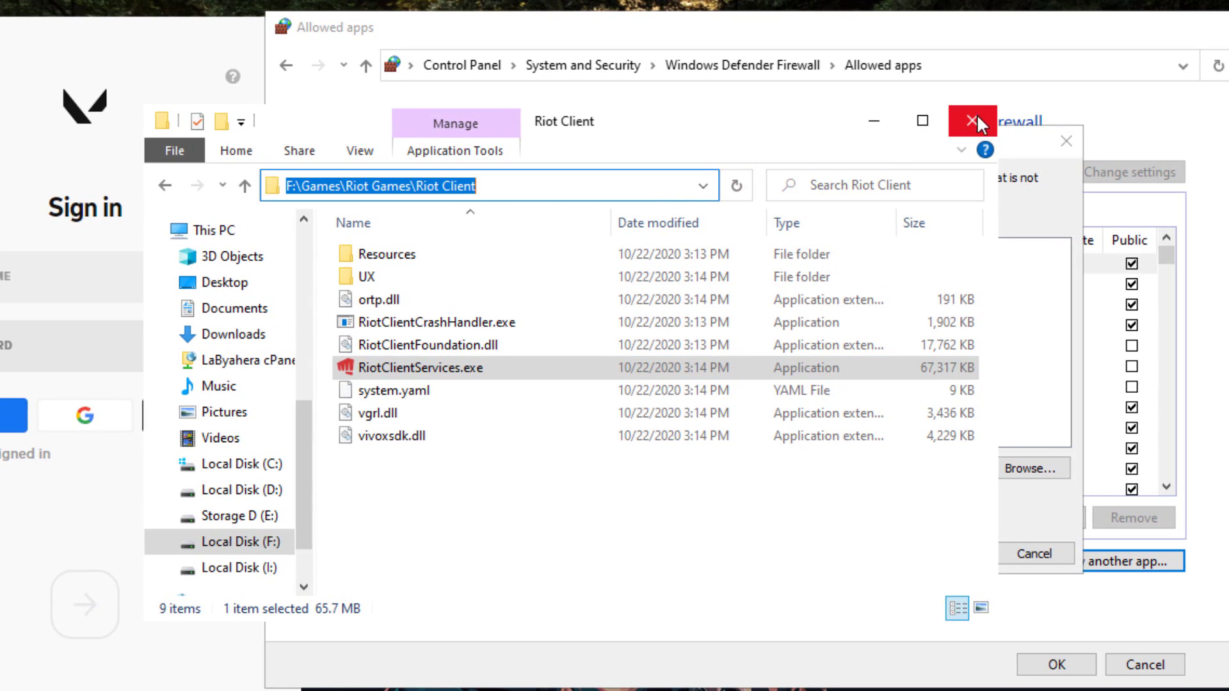
left_click(972, 121)
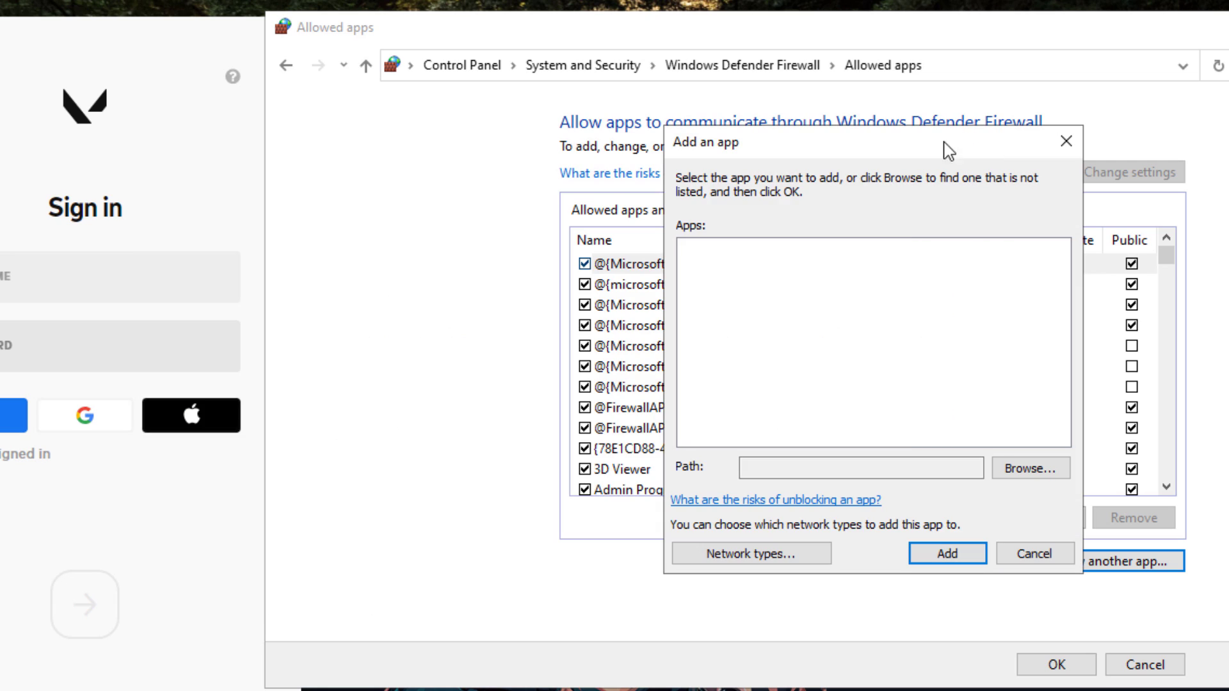
Try adding RiotClientServices.exe, dismiss the already-listed error and cancel the add dialog
left_click(1024, 469)
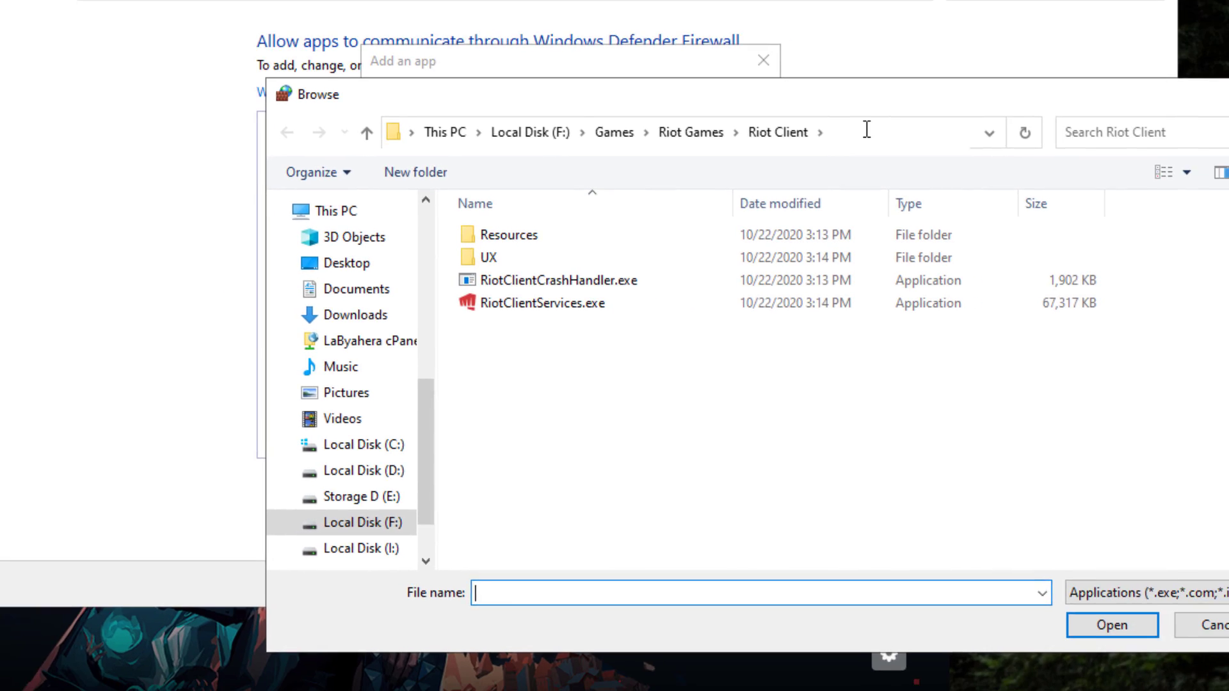
left_click(1133, 209)
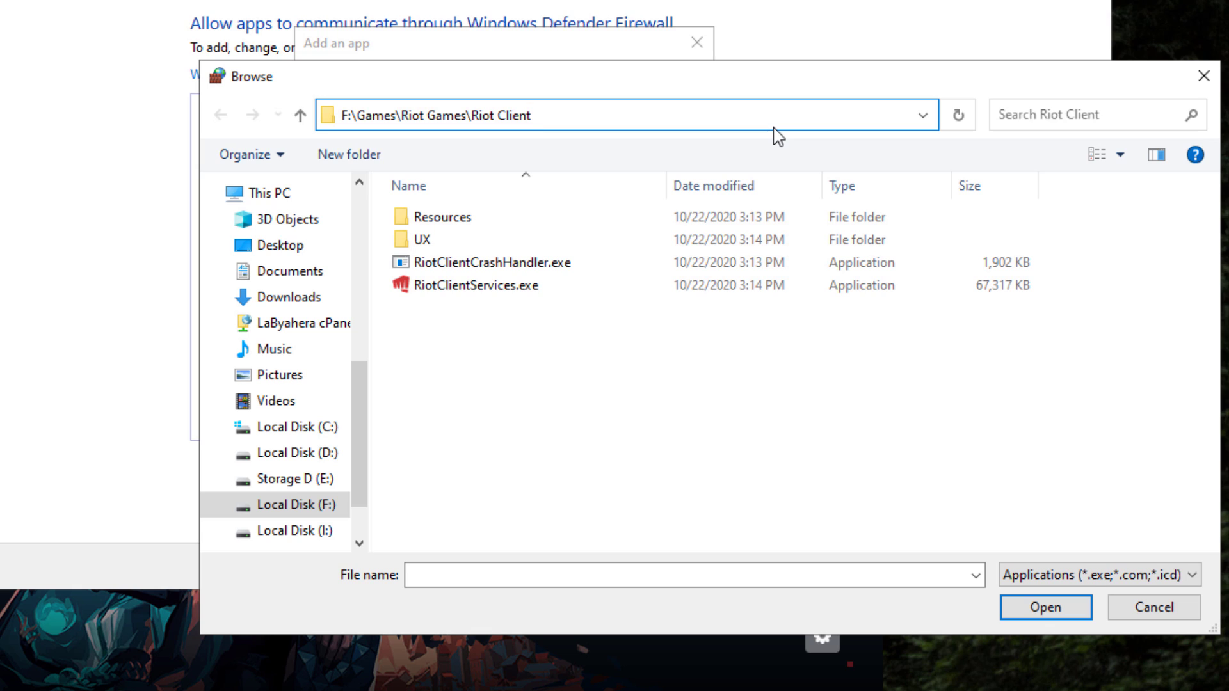
key("Return")
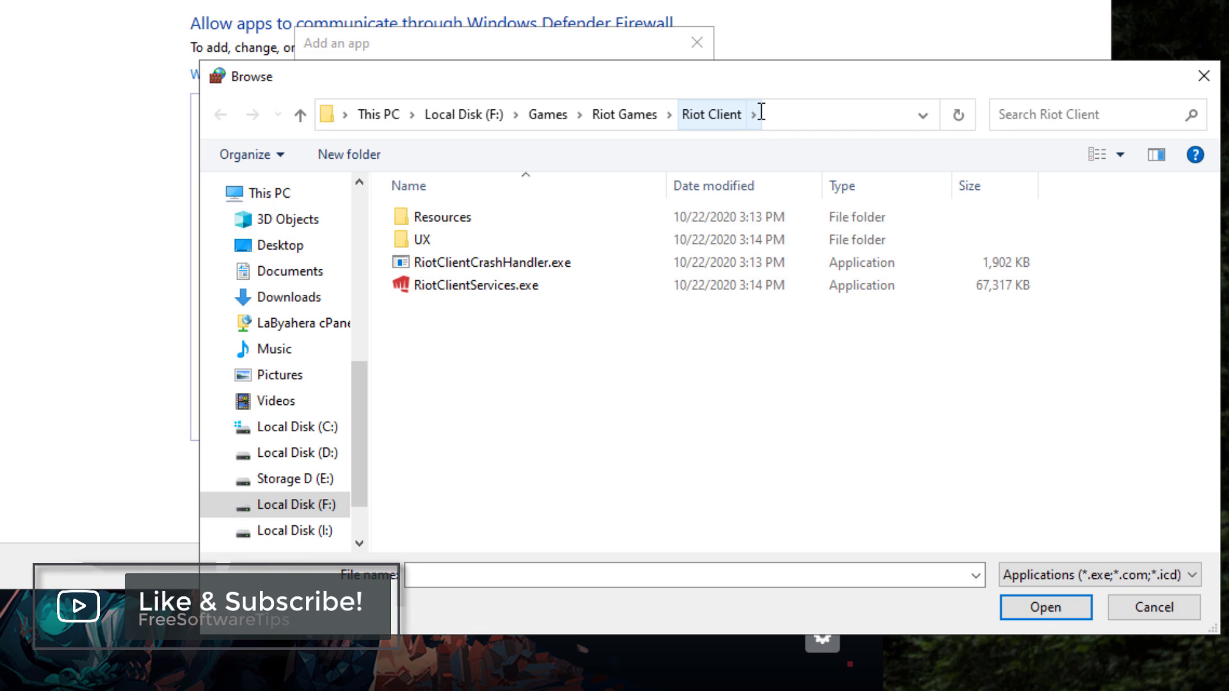
left_click(461, 288)
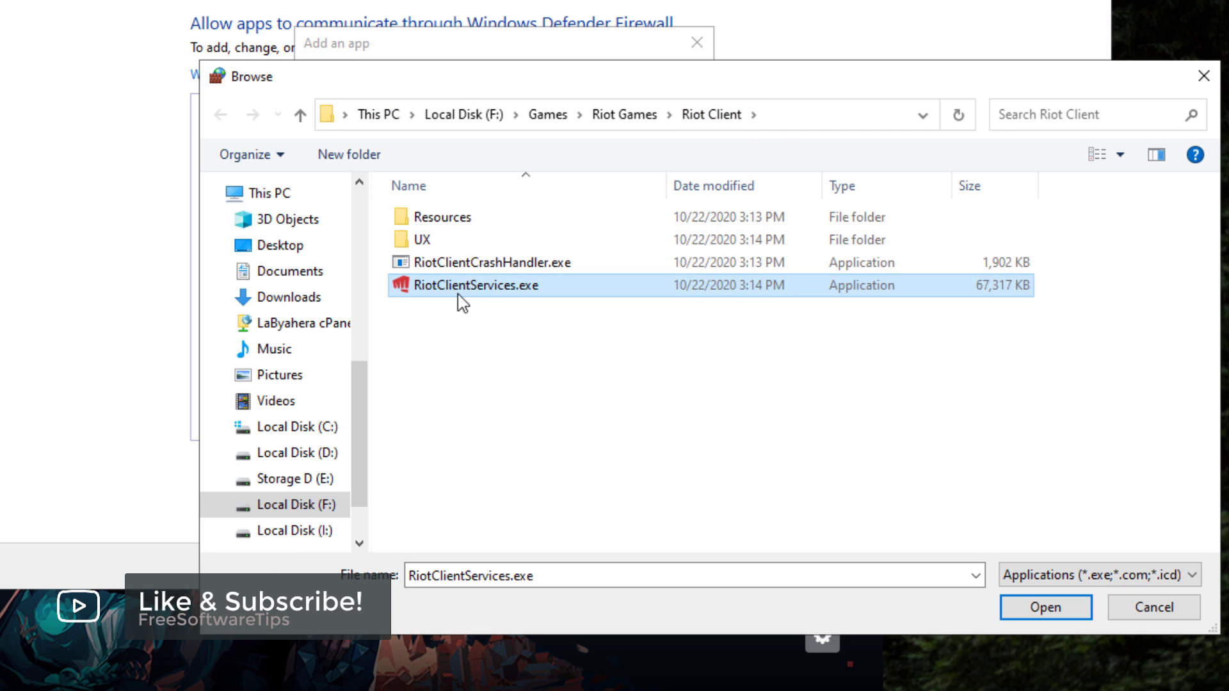
left_click(1053, 612)
left_click(600, 460)
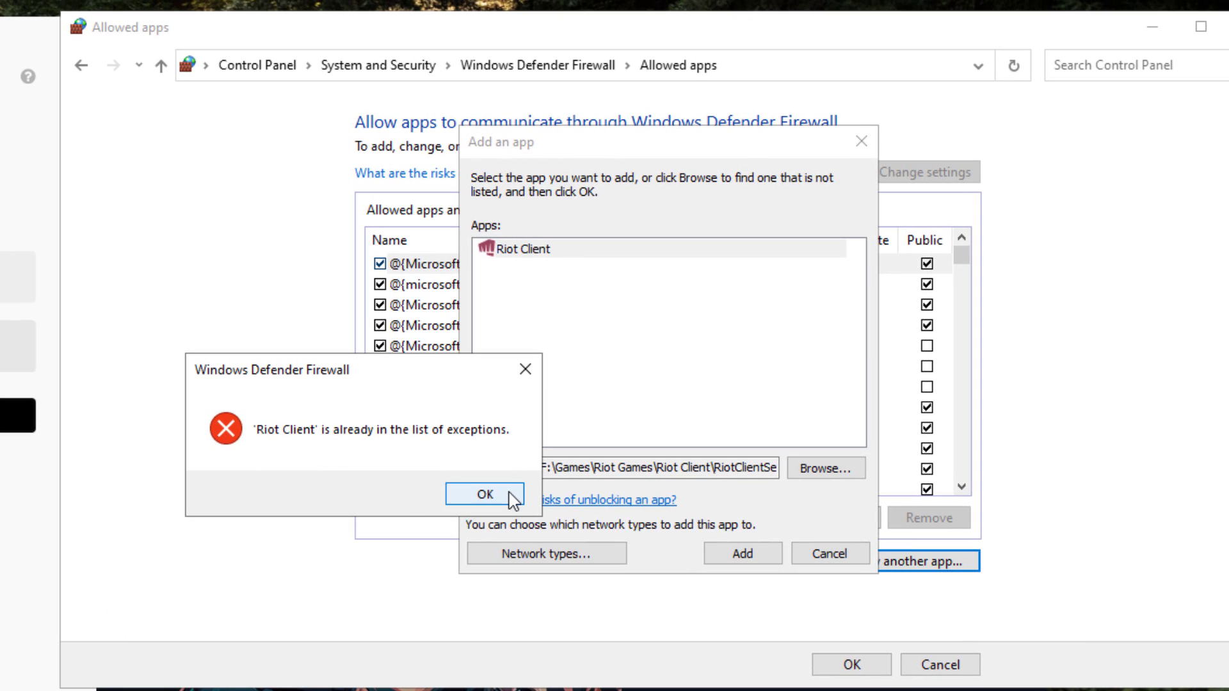
left_click(479, 496)
left_click(863, 557)
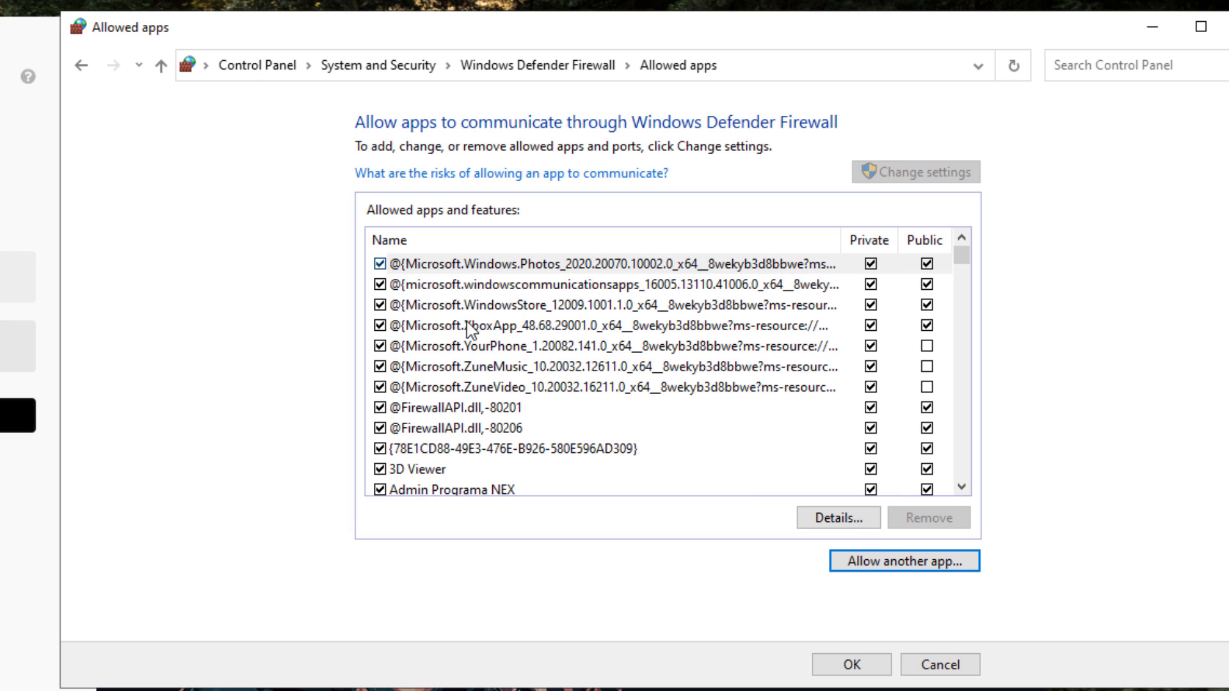
Locate Riot Client in the allowed apps list with Private and Public checked
left_click(467, 311)
key("r")
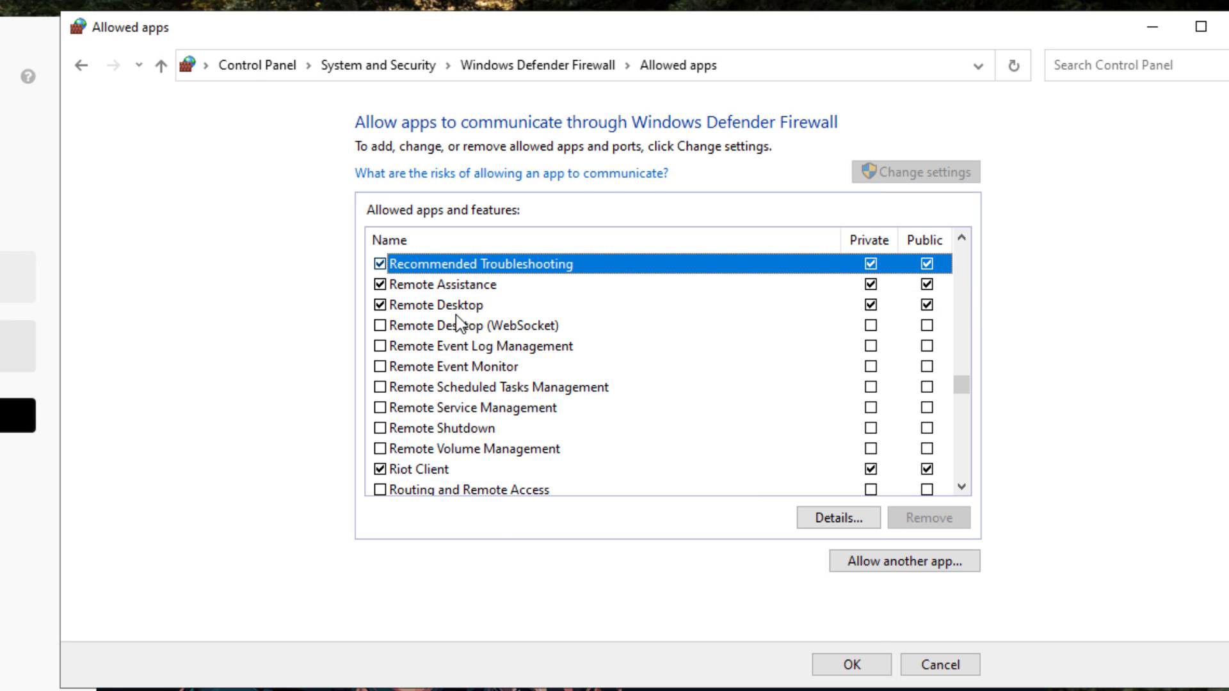
left_click(389, 471)
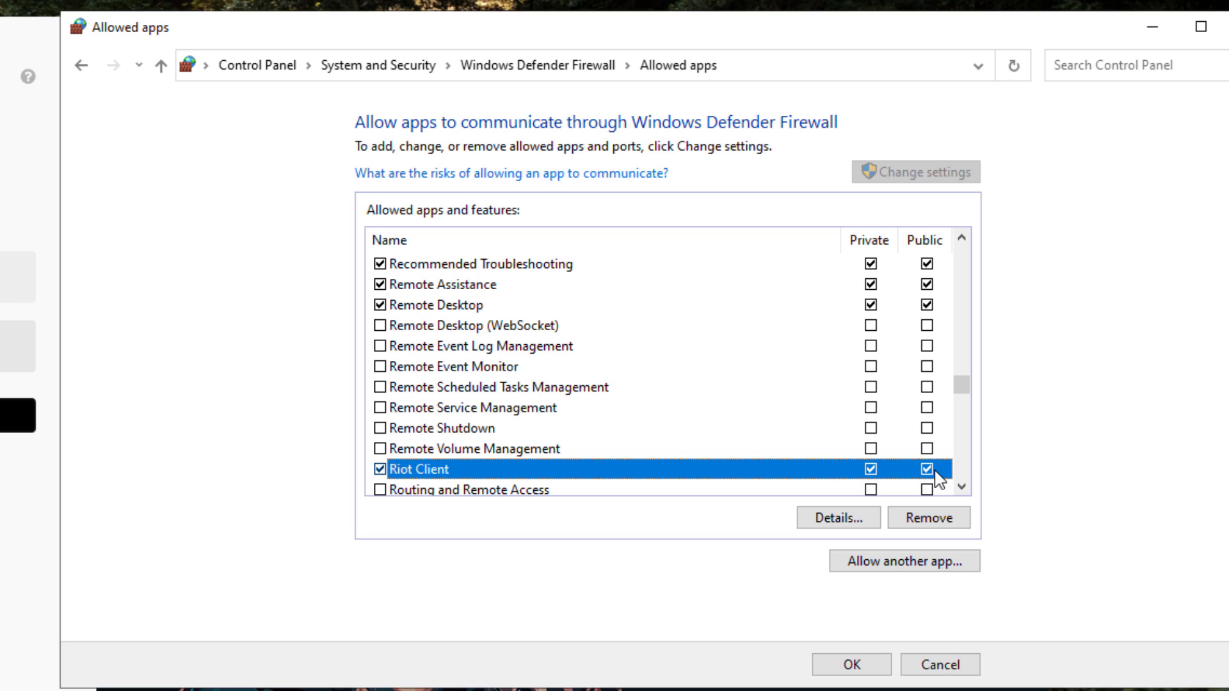
Browse to Riot Games\VALORANT\live\VALORANT.exe as another app to allow
left_click(881, 571)
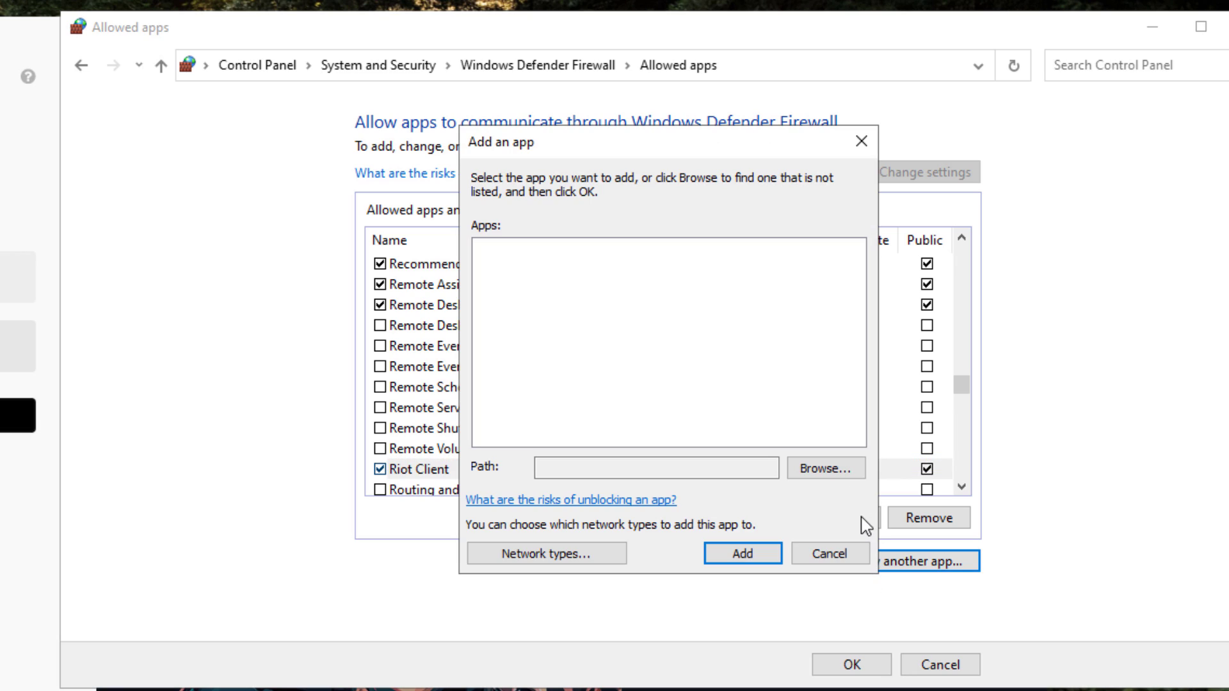
left_click(852, 477)
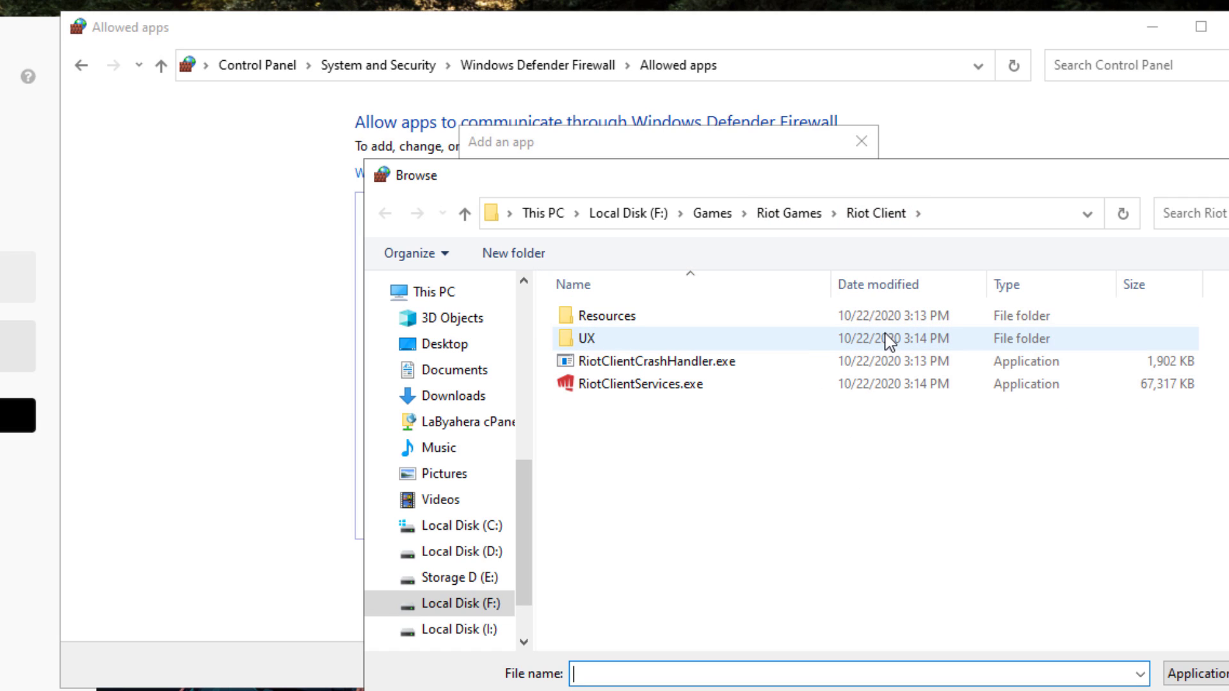
left_click(803, 217)
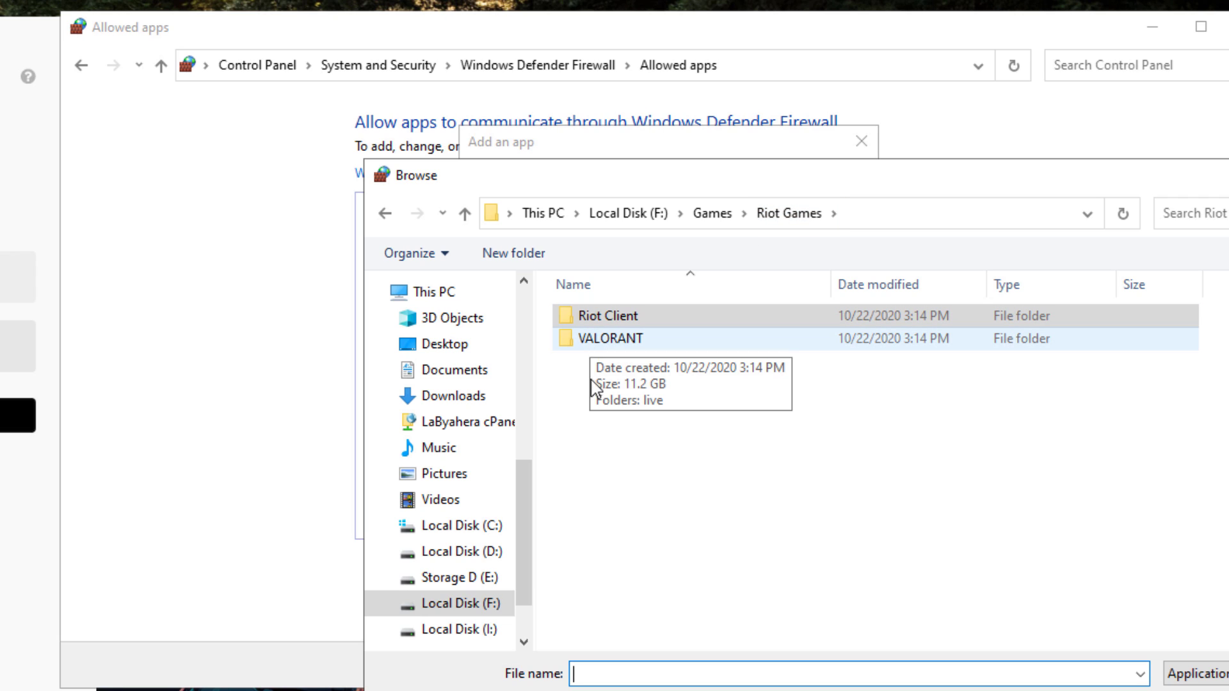
double_click(597, 340)
double_click(599, 323)
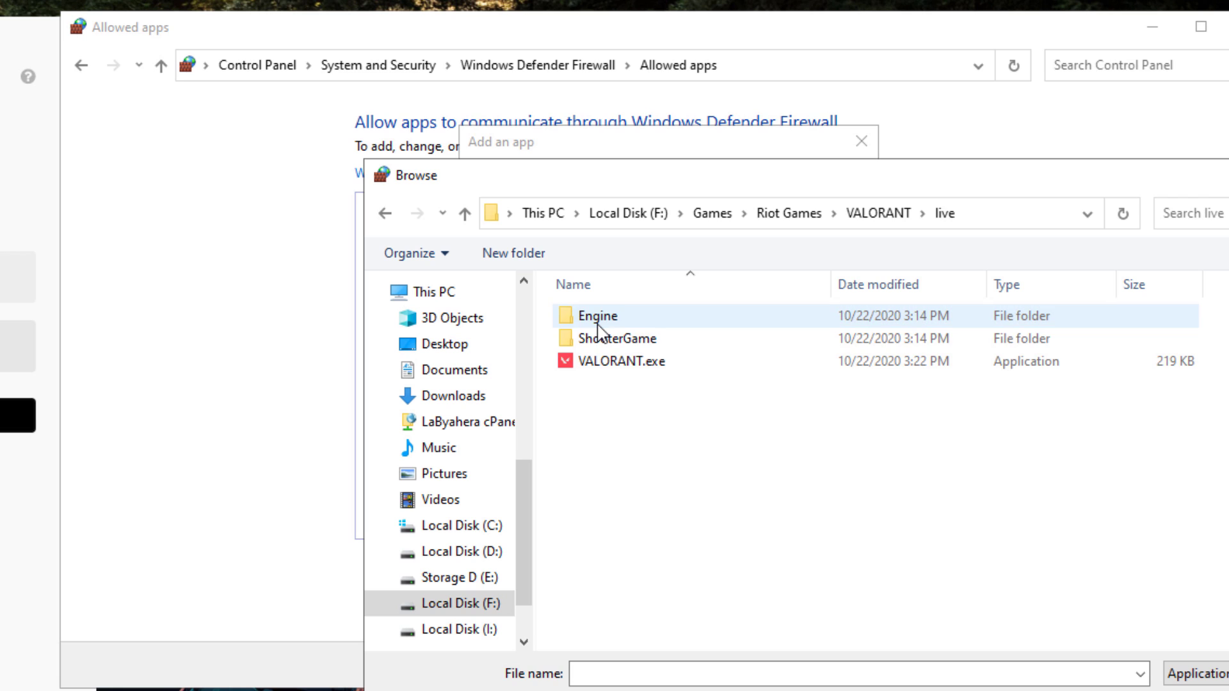
left_click(601, 367)
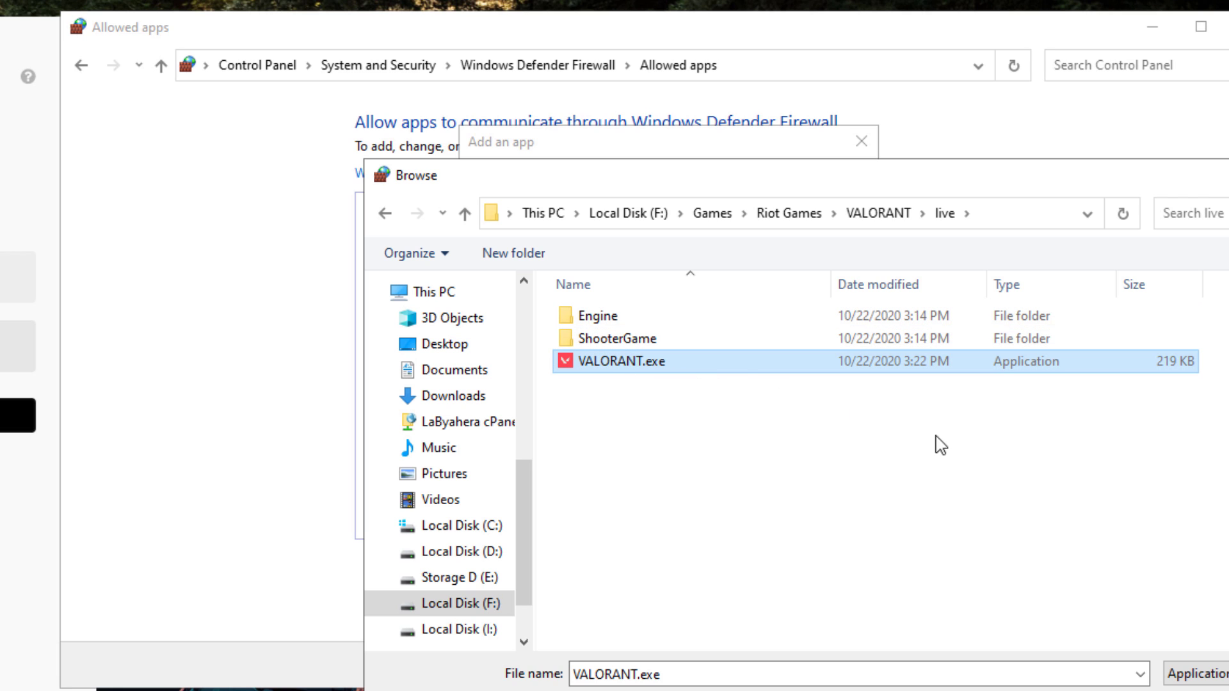
left_click(1053, 631)
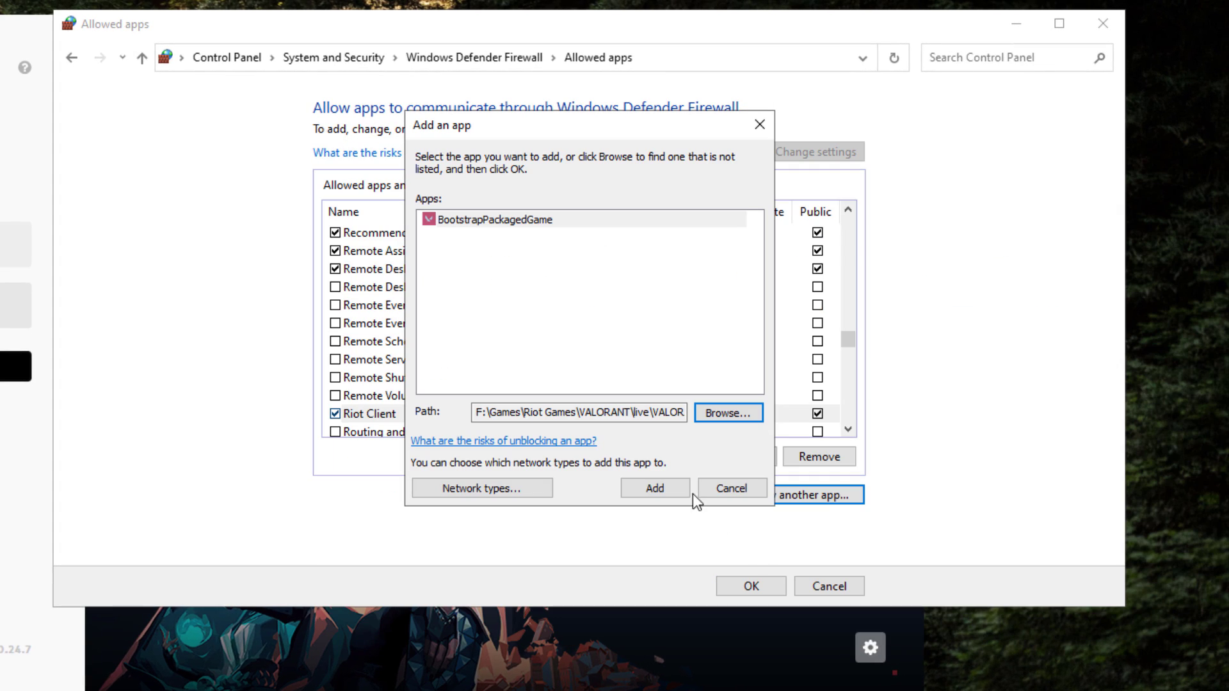
Add it, dismiss the already-excepted error, cancel, and find BootstrapPackagedGame in the list
left_click(645, 493)
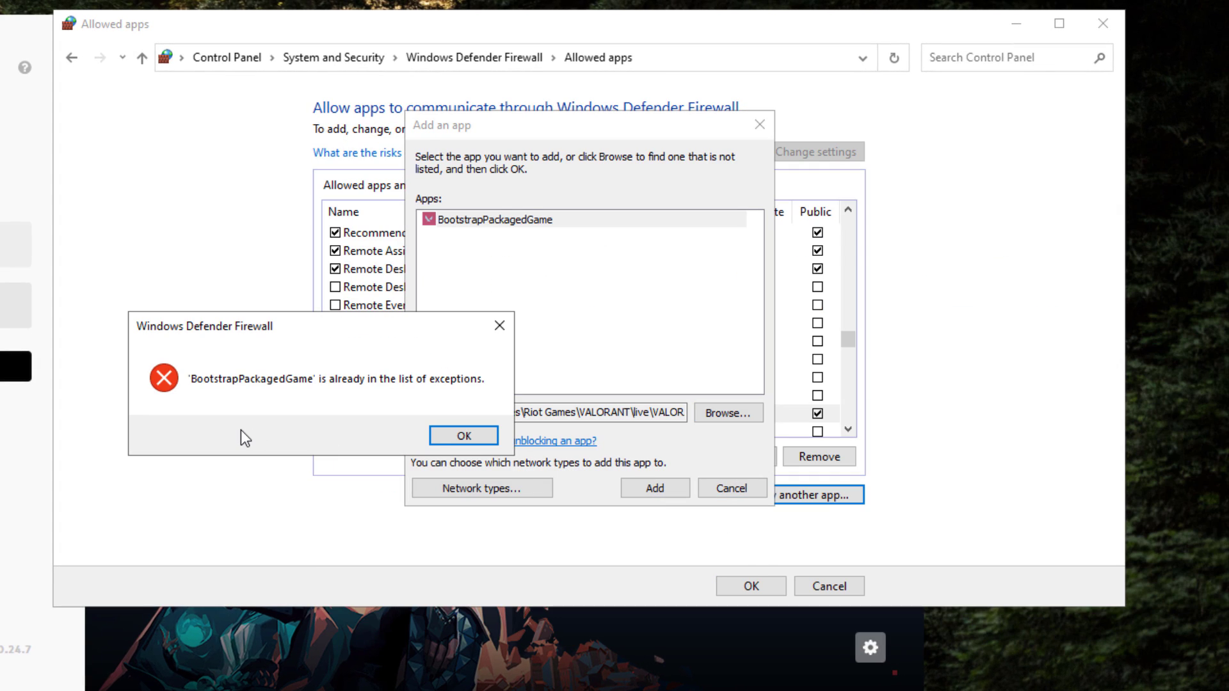
left_click(435, 436)
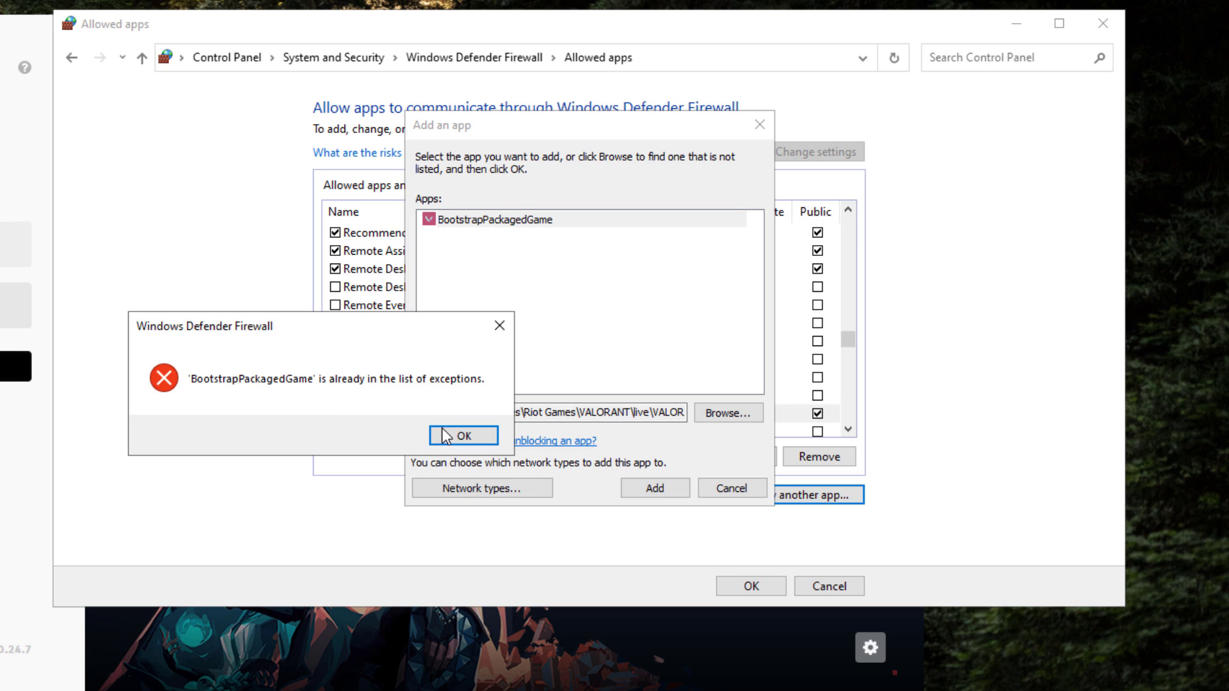
left_click(732, 489)
left_click(506, 311)
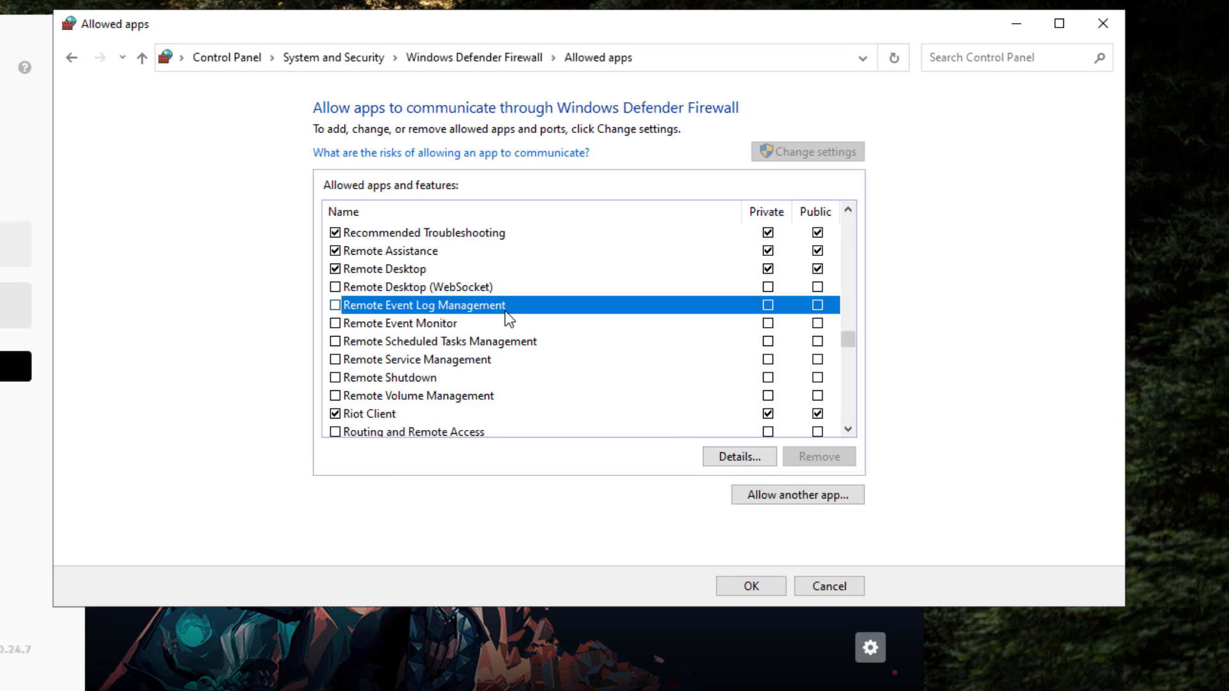
type("boo")
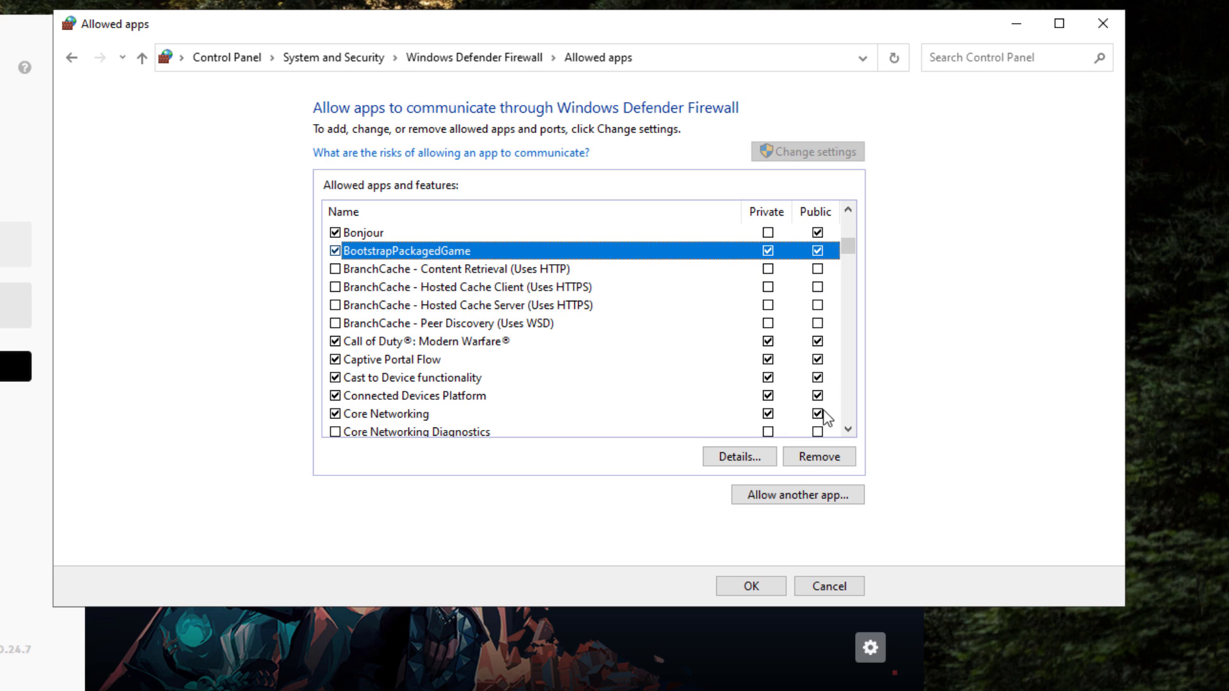
Browse to ShooterGame\Binaries\Win64\VALORANT-Win64-Shipping.exe as another app to allow
left_click(748, 501)
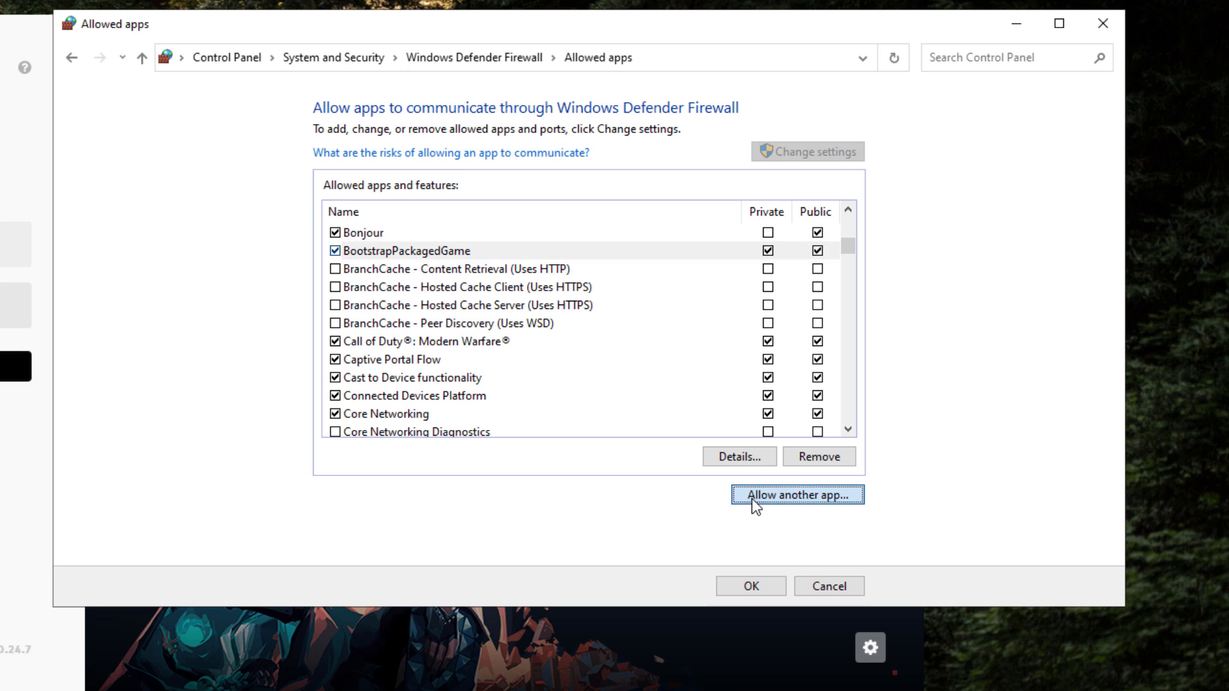
left_click(734, 415)
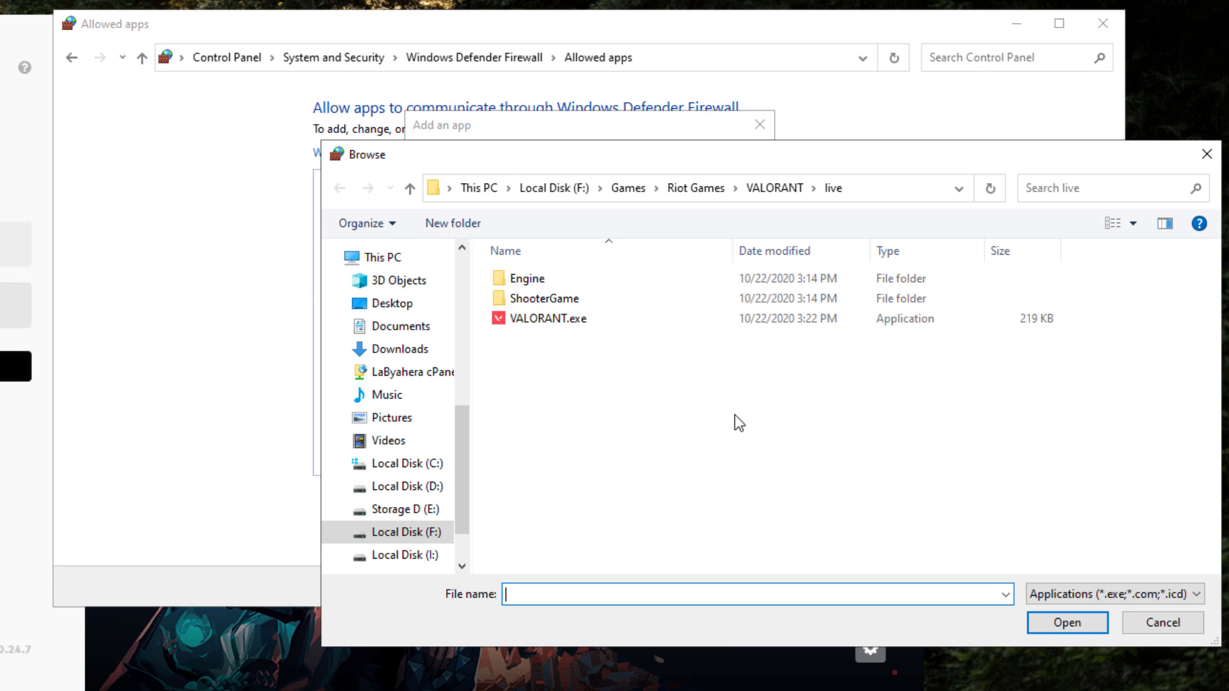
double_click(552, 302)
double_click(552, 279)
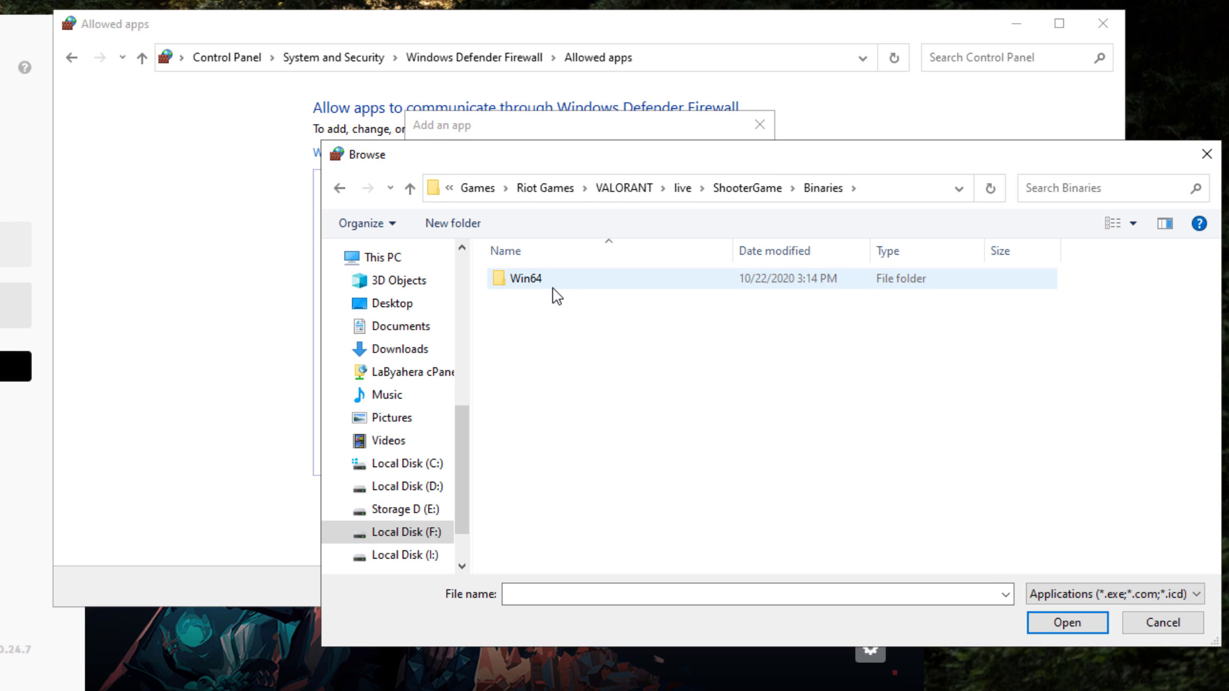
double_click(552, 279)
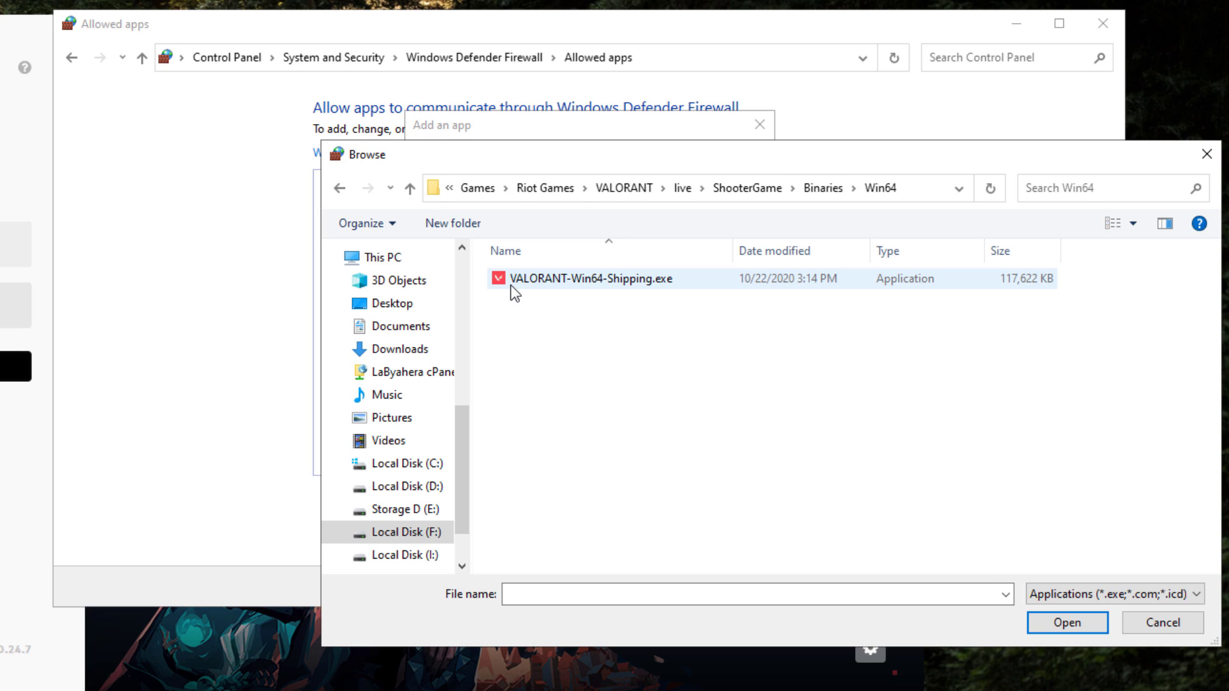
left_click(651, 279)
left_click(1065, 622)
Add it, dismiss the already-excepted error, cancel, then save with OK and close the firewall
left_click(640, 487)
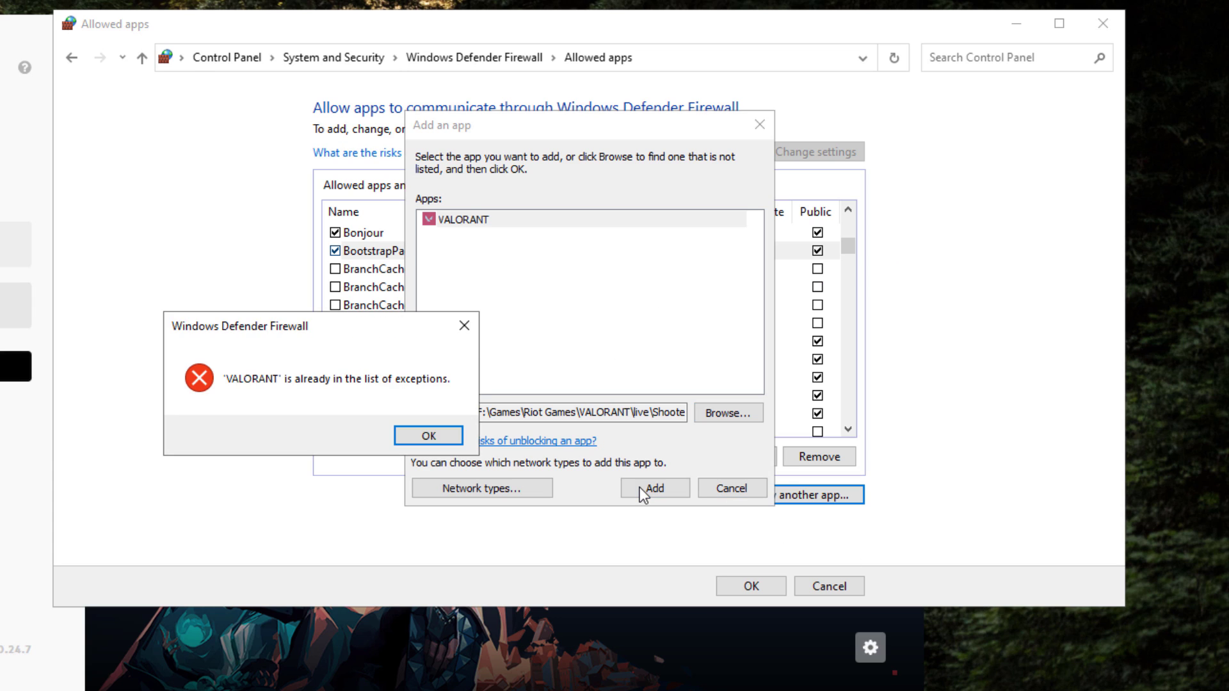
left_click(444, 436)
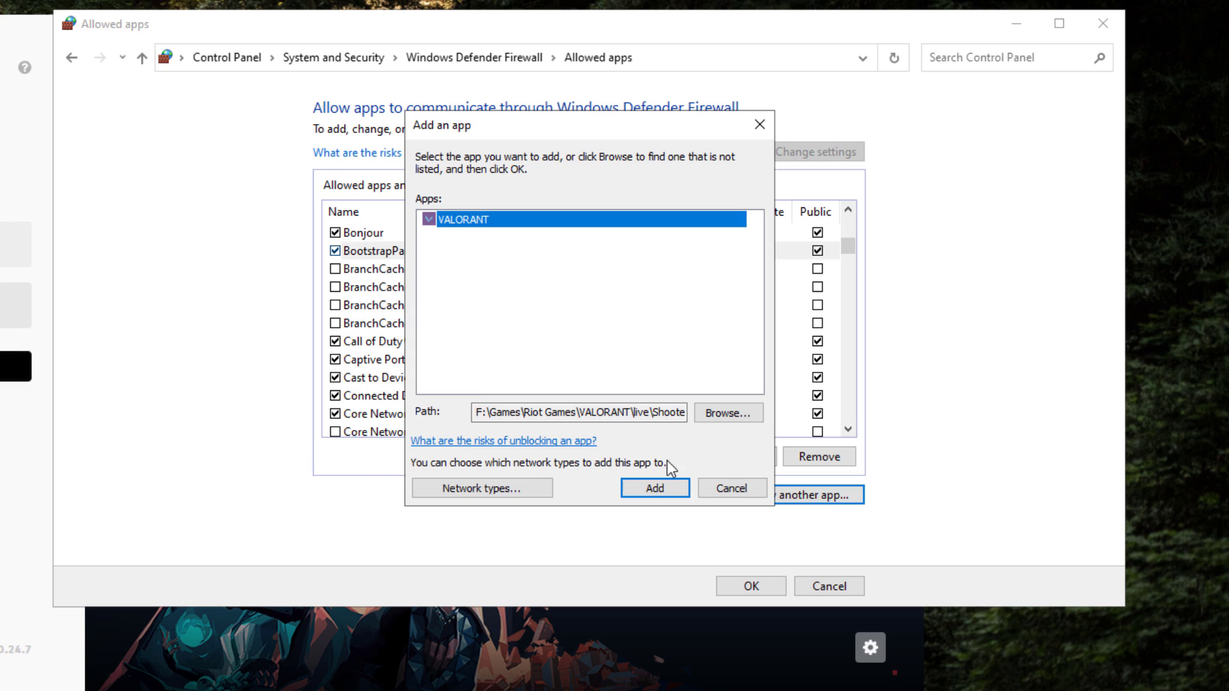
left_click(728, 488)
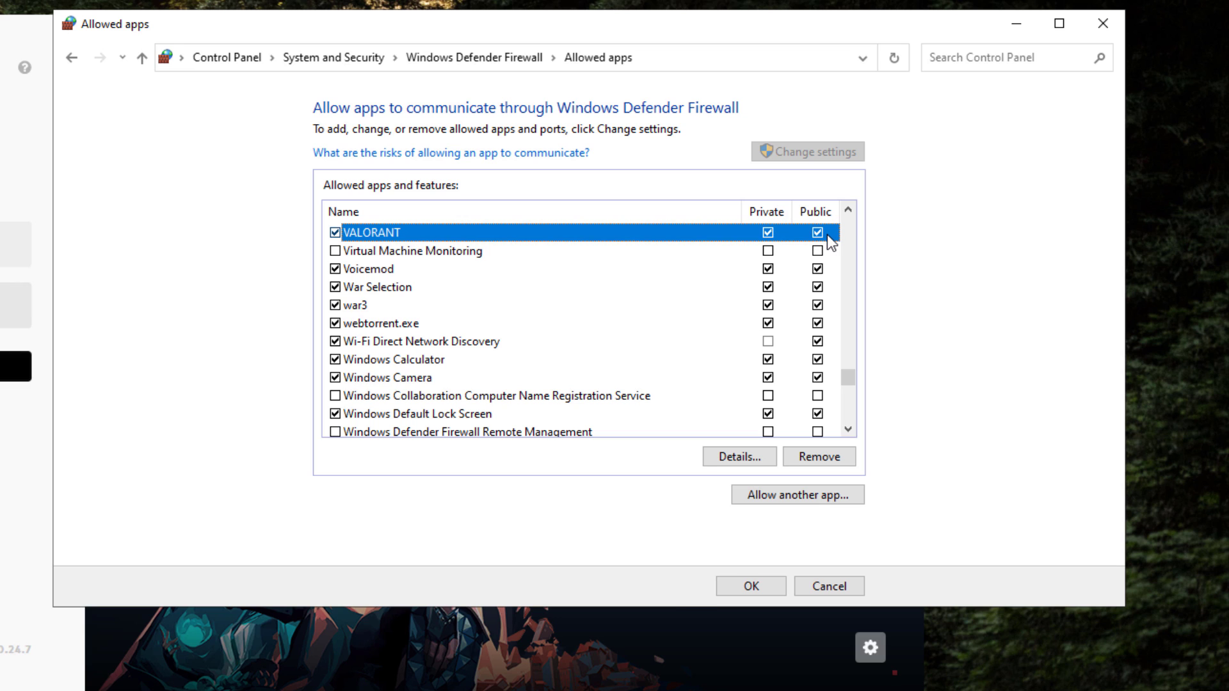
left_click(723, 587)
left_click(1105, 22)
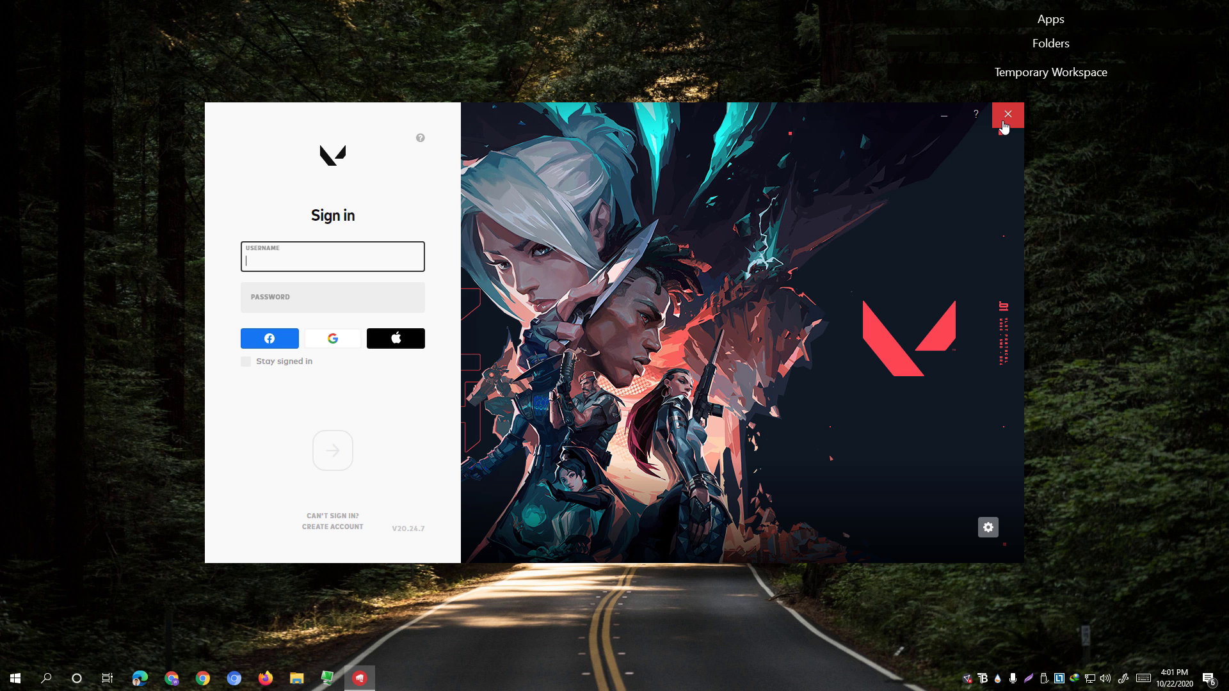
Close the Riot sign-in window, relaunch Riot Client, and bring up ProtonVPN
left_click(1006, 115)
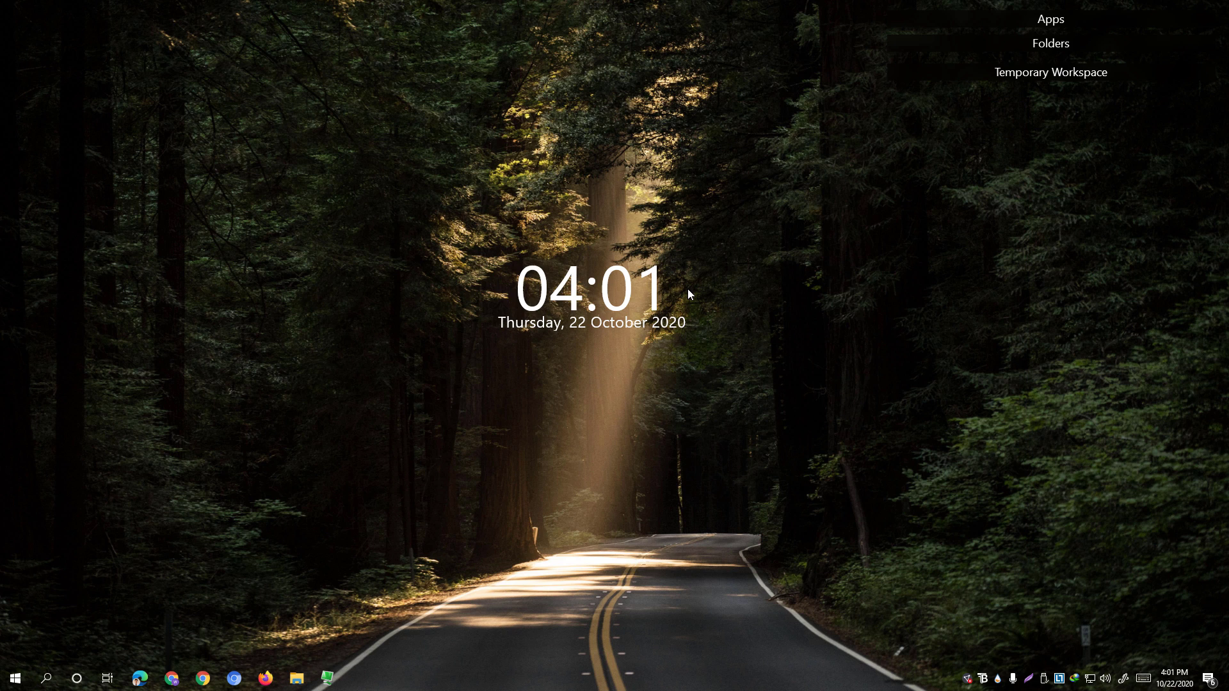
mouse_move(1050, 20)
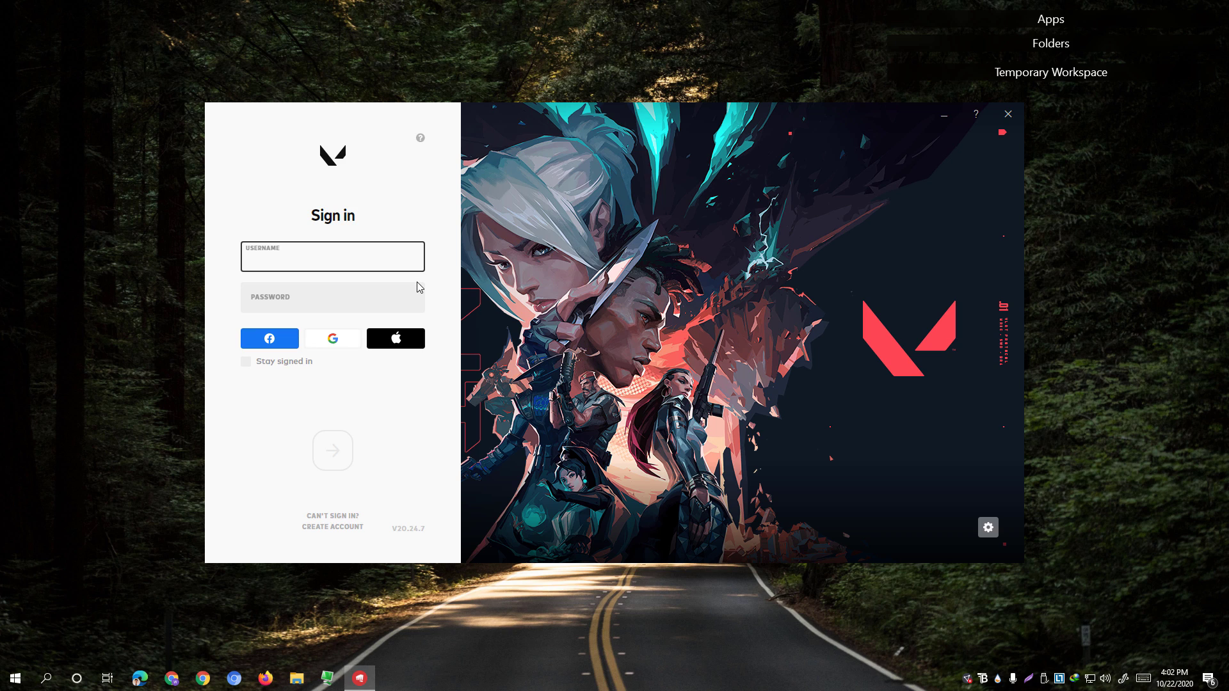
left_click(820, 549)
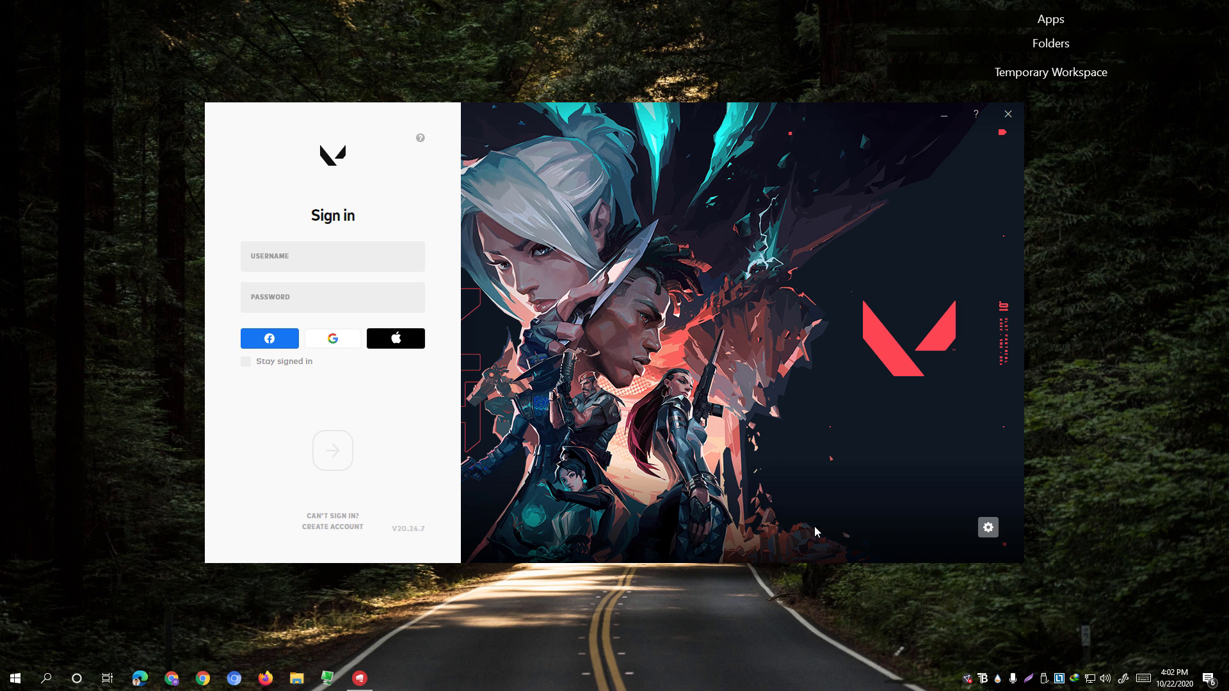
Open ProtonVPN and scroll the server list to Japan's free servers JP-FREE#1 to #3
left_click(968, 678)
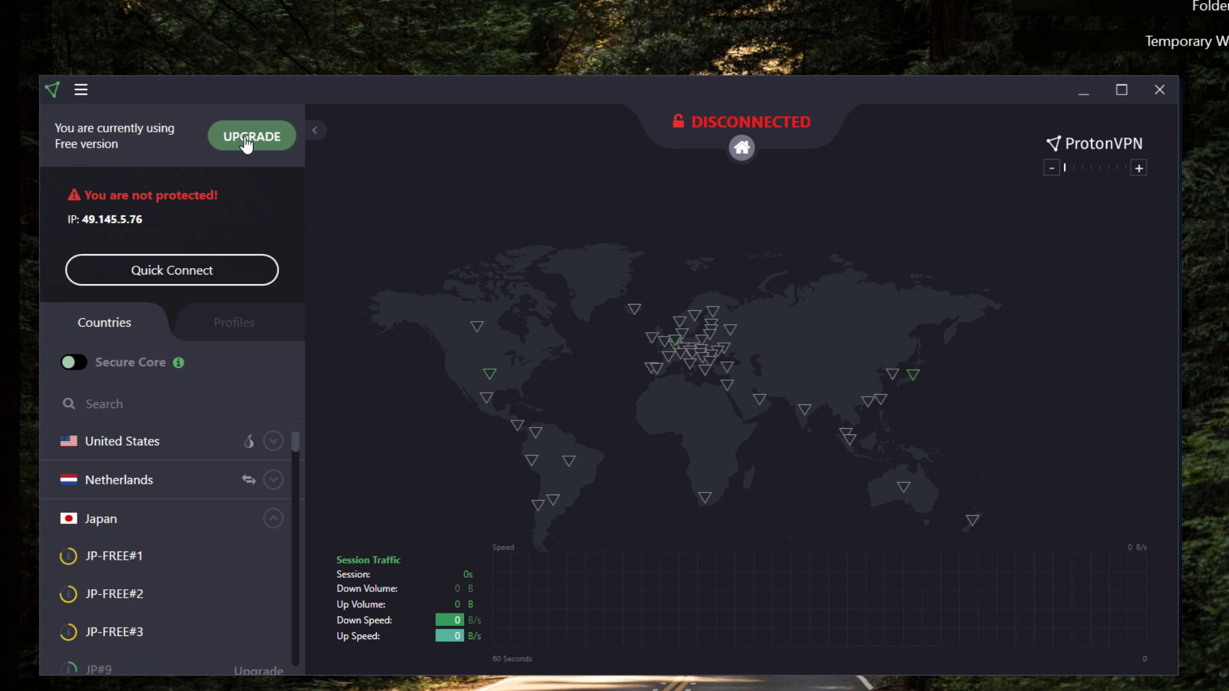
left_click_drag(293, 440, 303, 414)
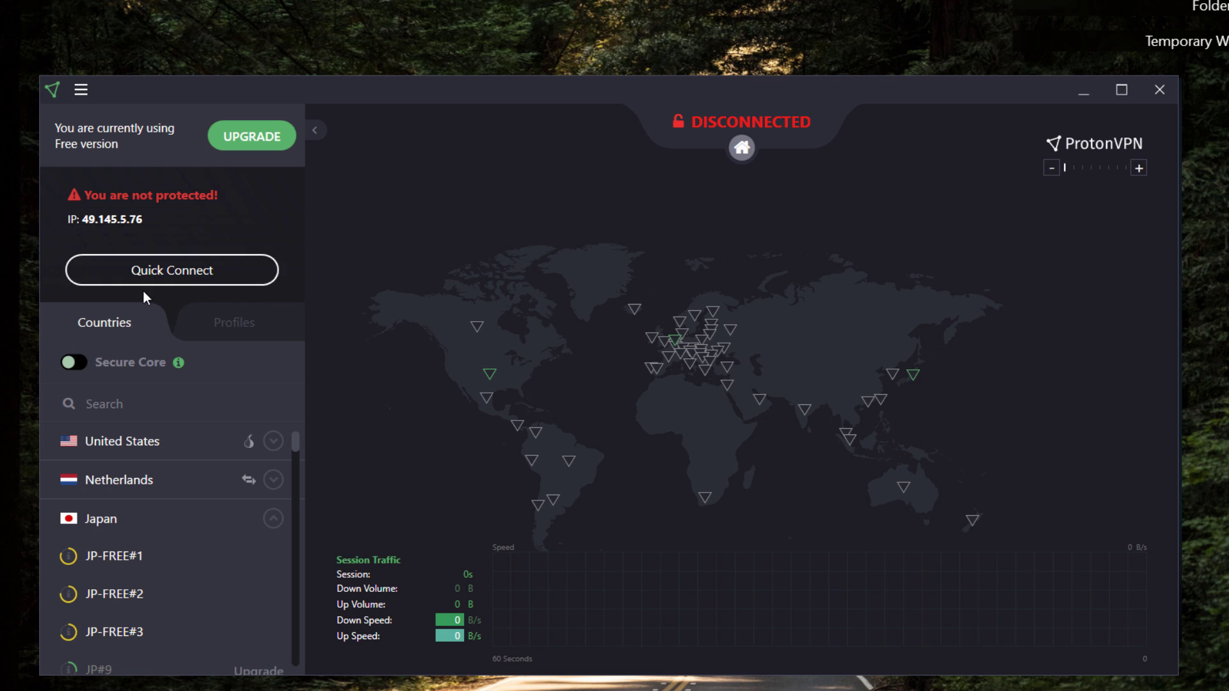
Quick Connect ProtonVPN, connecting to Japan » JP-FREE#3 with IP 45.8.223.8
left_click(151, 272)
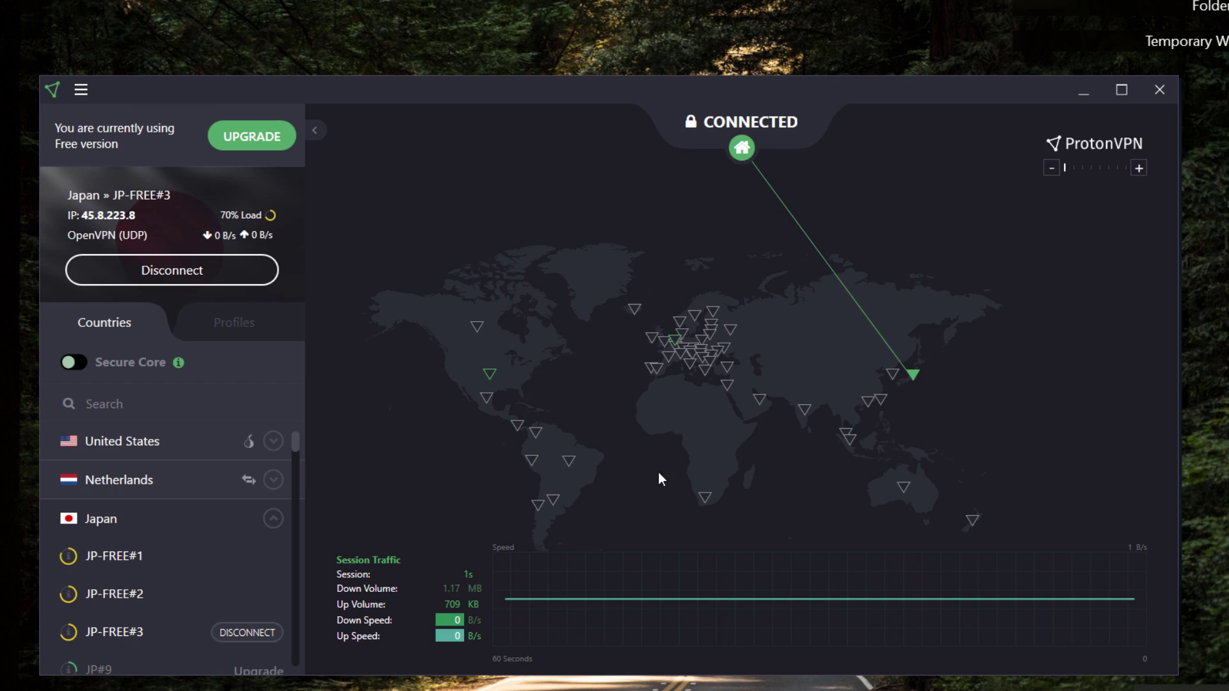
Minimize ProtonVPN and sign in to Riot by pasting the account username and password
left_click(1082, 95)
key("ctrl+v")
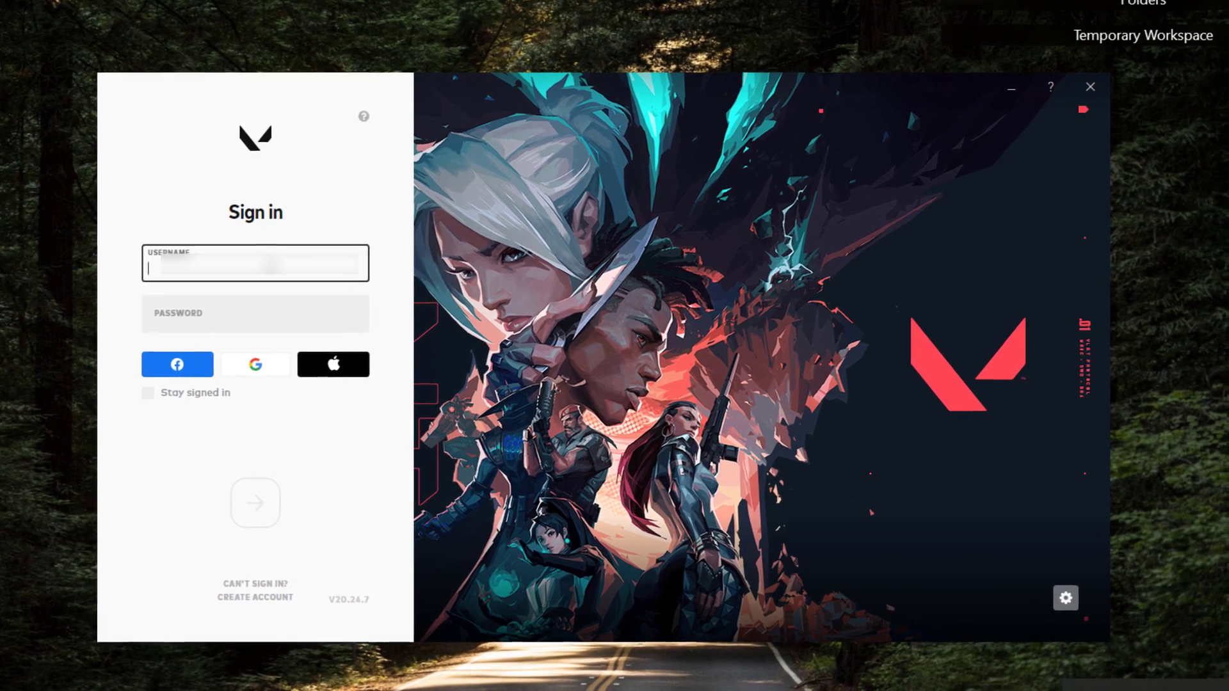
key("Tab")
key("ctrl+v")
key("Return")
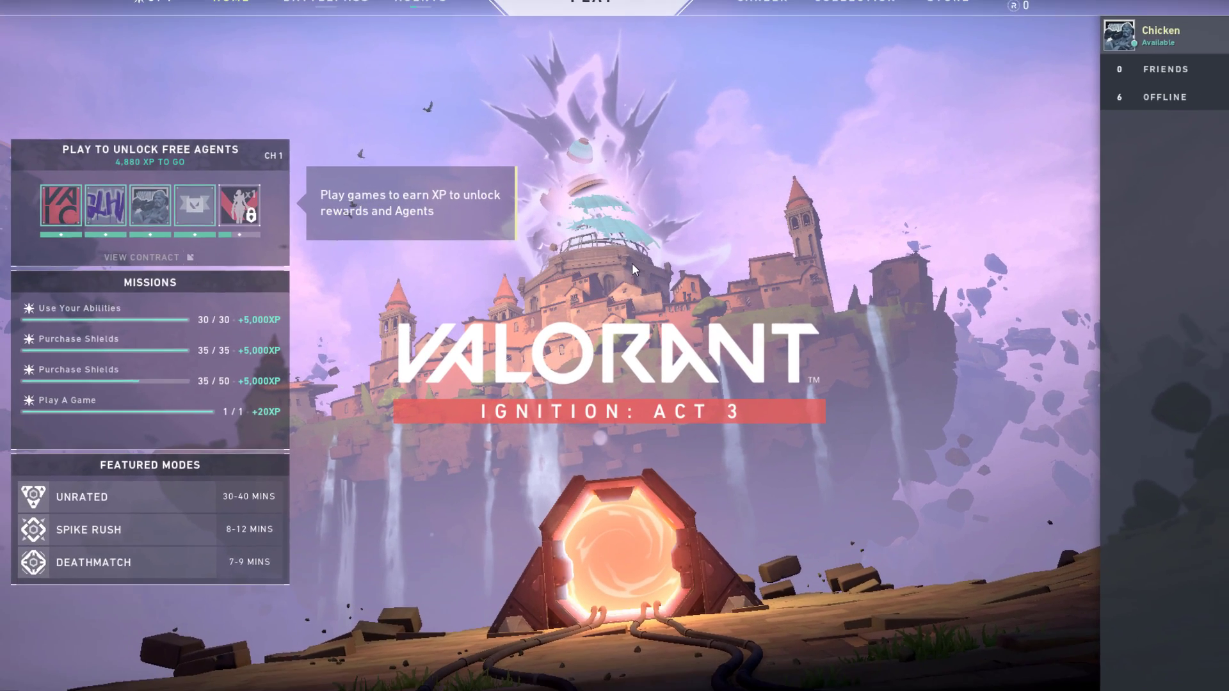